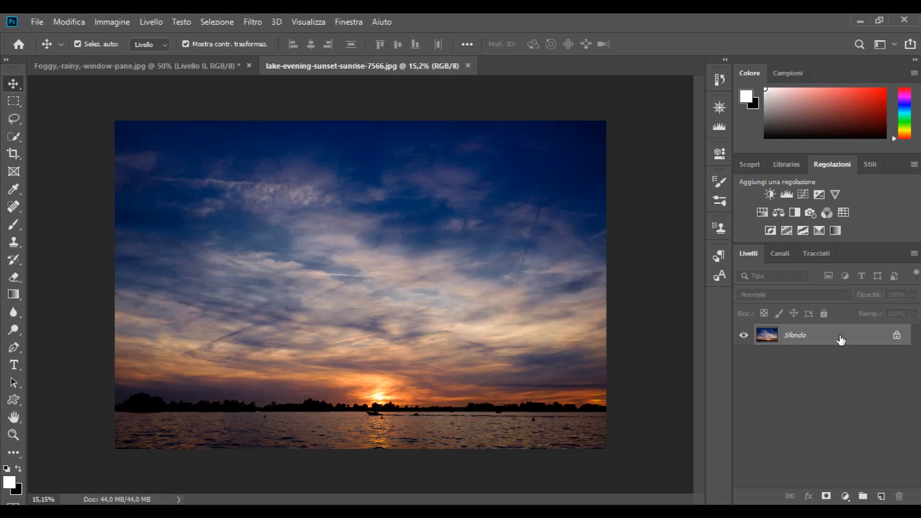
# Step: Convert the sunset image's background layer to a smart object
pyautogui.rightClick(843, 338)
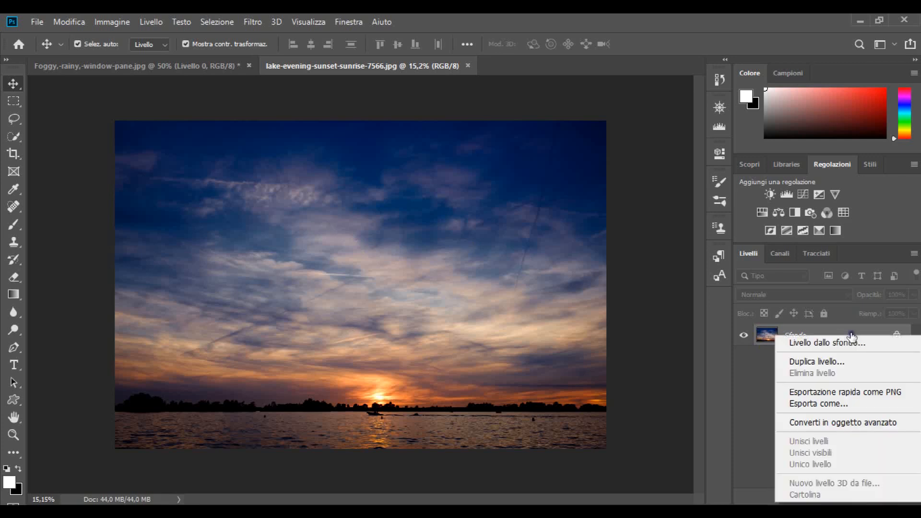
pyautogui.click(852, 326)
pyautogui.rightClick(852, 326)
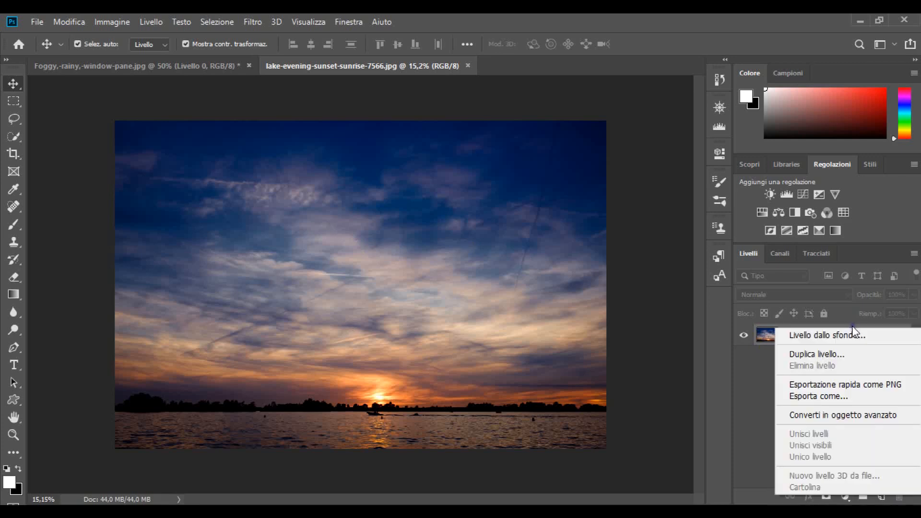
pyautogui.click(853, 415)
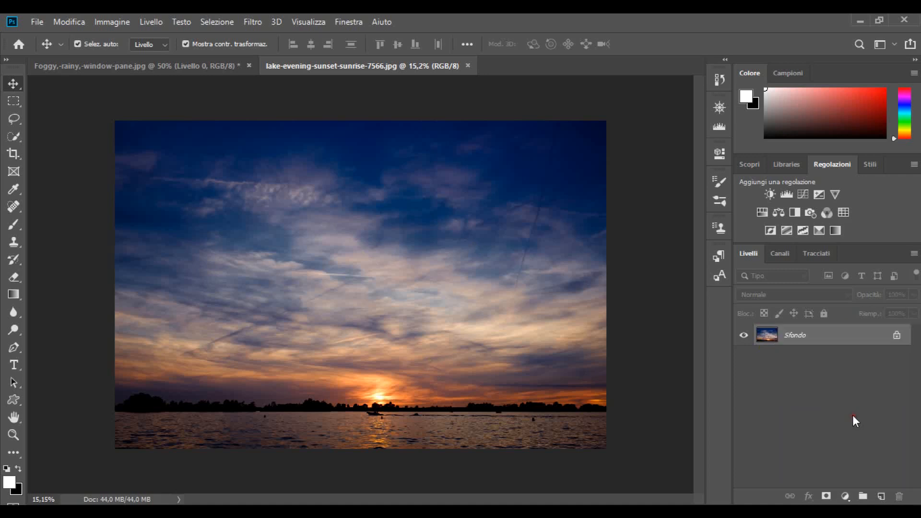
pyautogui.click(745, 335)
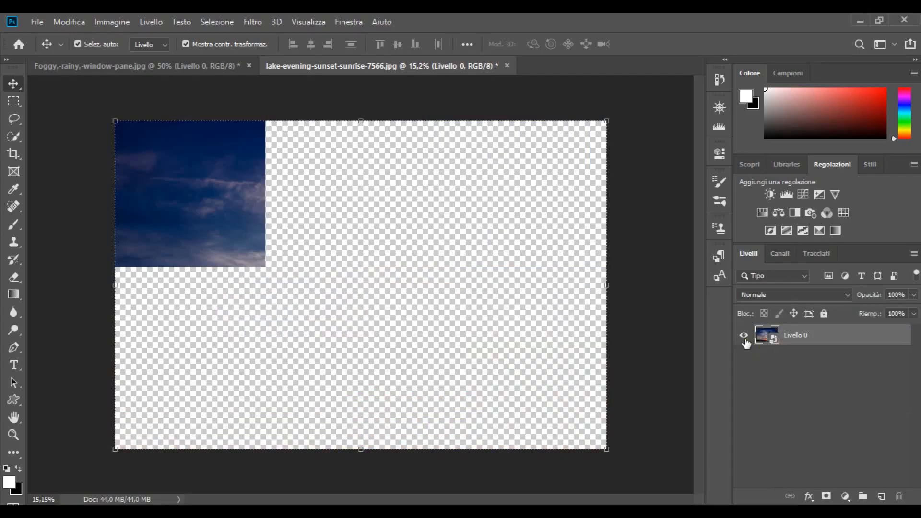
pyautogui.click(744, 336)
pyautogui.click(745, 337)
pyautogui.click(744, 337)
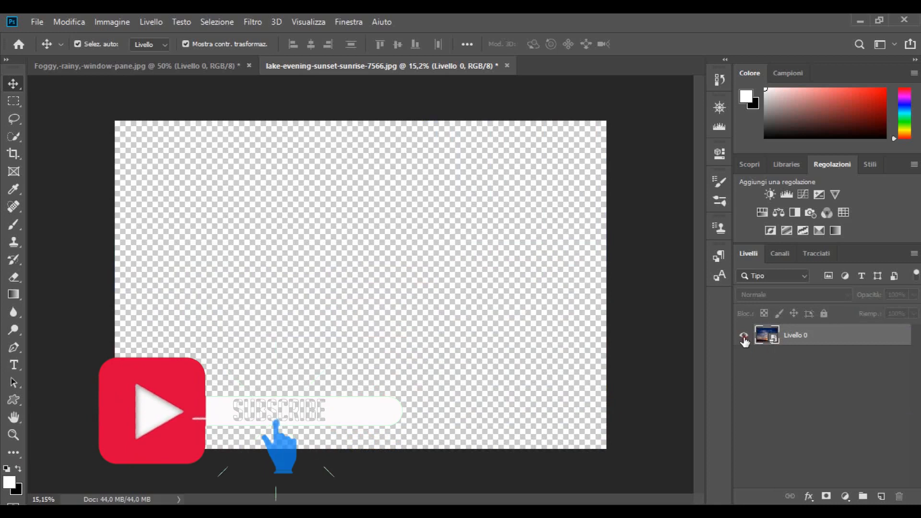
# Step: Apply a Gaussian blur (Controllo sfocatura) with a radius of 20,8 pixels to the sunset layer
pyautogui.click(257, 19)
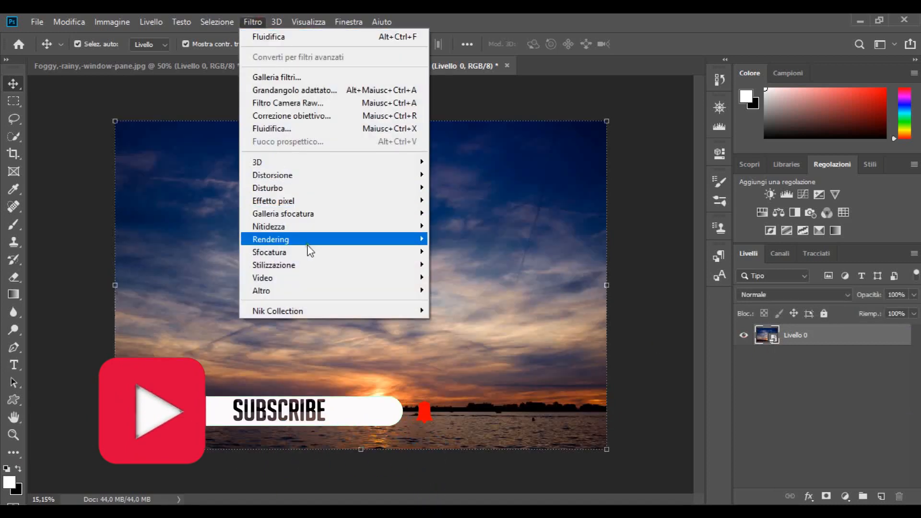
pyautogui.moveTo(312, 253)
pyautogui.click(469, 251)
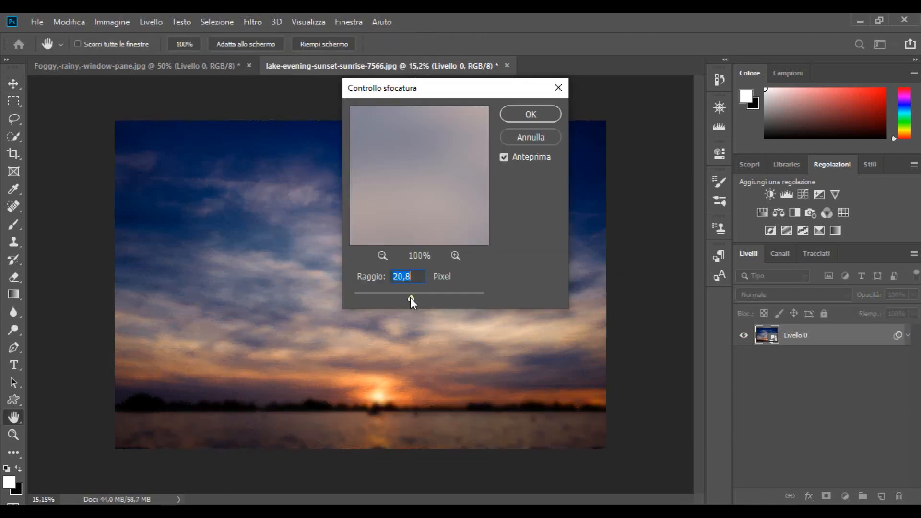
pyautogui.moveTo(412, 298); pyautogui.dragTo(411, 298)
pyautogui.moveTo(411, 297); pyautogui.dragTo(384, 270)
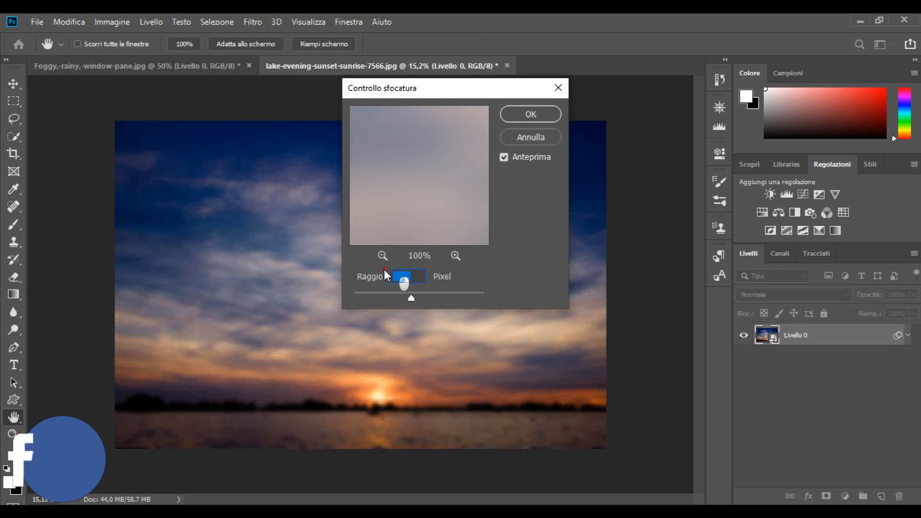
pyautogui.click(538, 108)
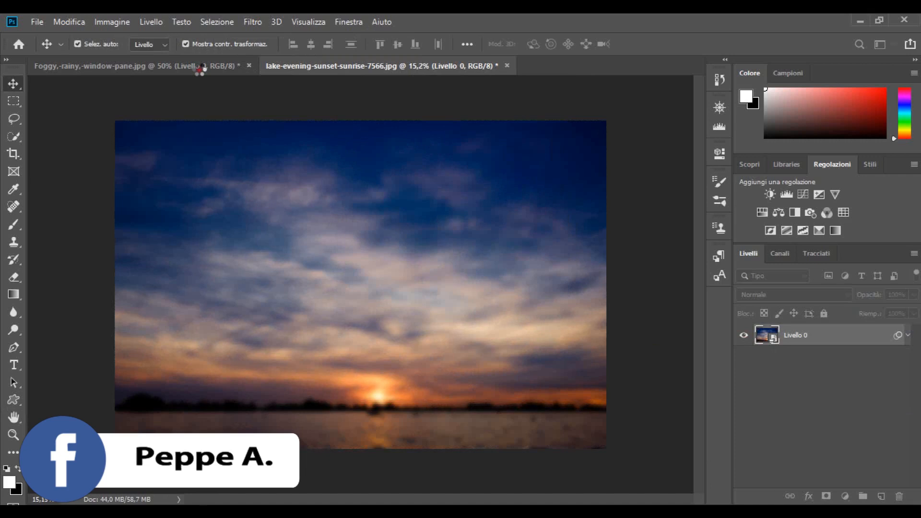
# Step: Copy the rainy window pane image into the sunset document and scale it from its centre to about 381% to cover the canvas
pyautogui.click(200, 66)
pyautogui.moveTo(277, 229); pyautogui.dragTo(357, 284)
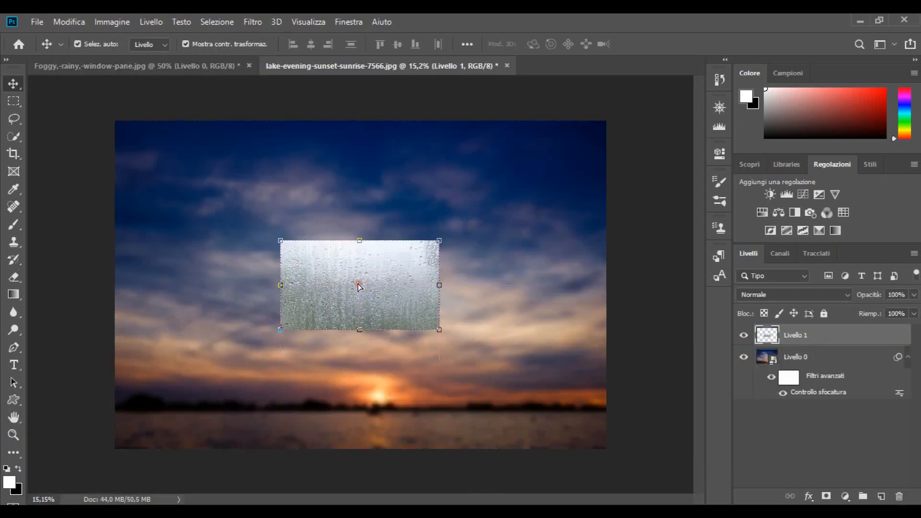
pyautogui.scroll(-2, 358, 284)
pyautogui.hotkey('ctrl', 't')
pyautogui.moveTo(416, 316); pyautogui.dragTo(543, 440)
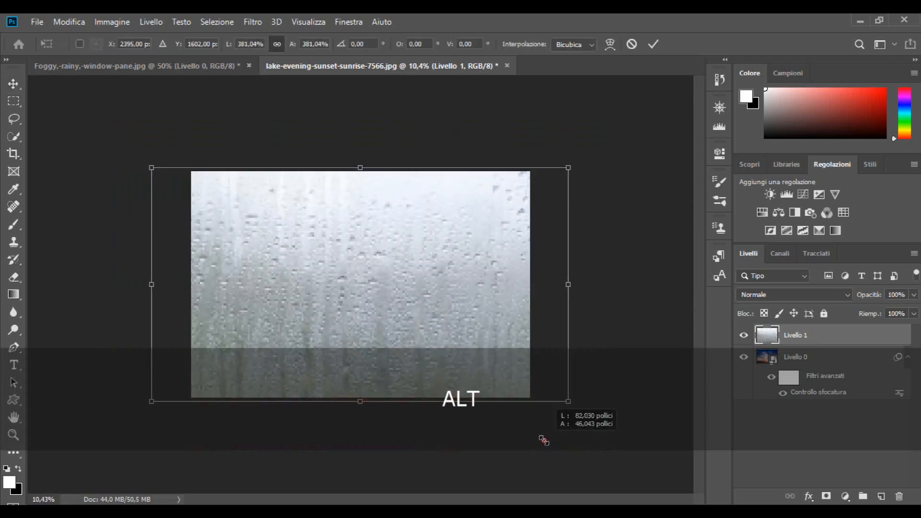
pyautogui.click(654, 44)
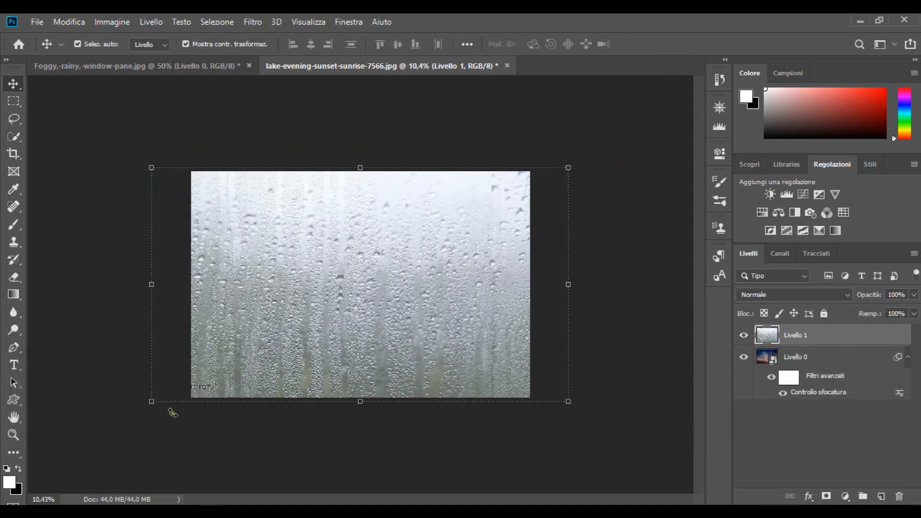
# Step: Remove the watermark text in the lower-left corner of the rain image with the Clone Stamp, sampling the nearby droplets
pyautogui.click(13, 242)
pyautogui.scroll(2, 133, 431)
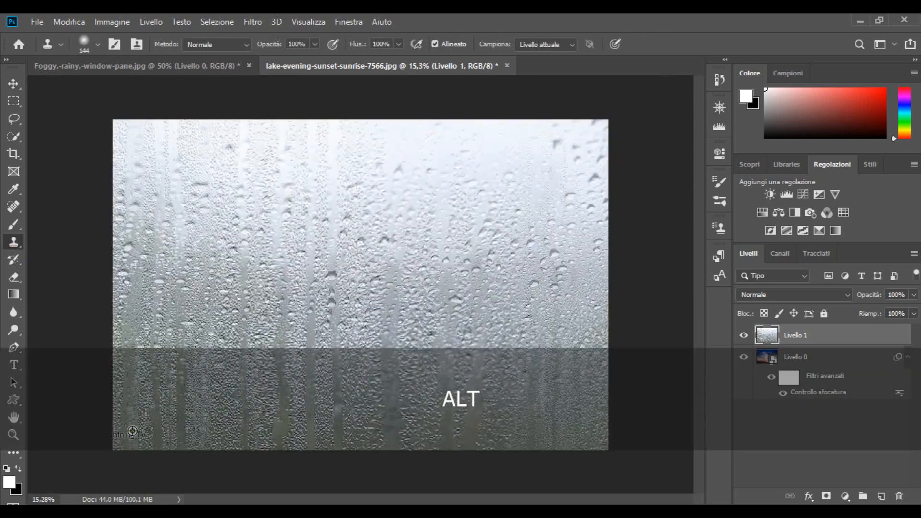
pyautogui.scroll(2, 143, 438)
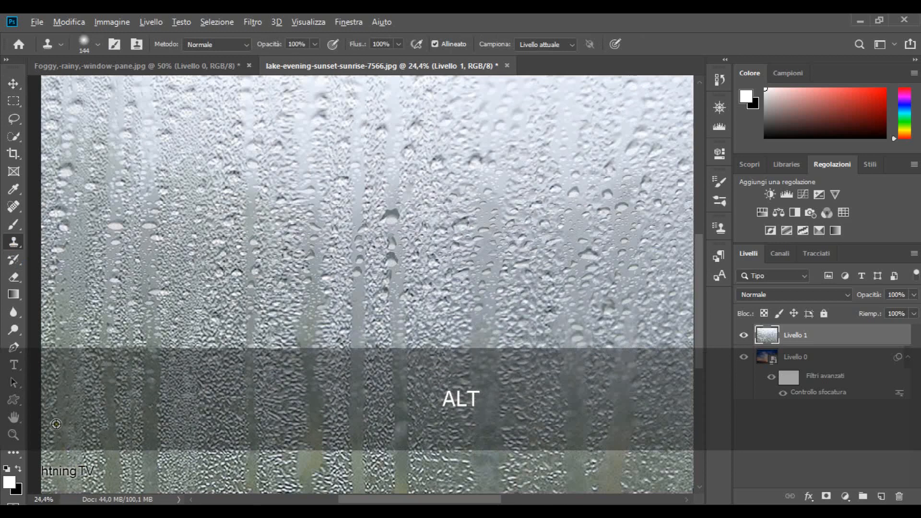
pyautogui.keyDown('alt'); pyautogui.click(67, 432); pyautogui.keyUp('alt')
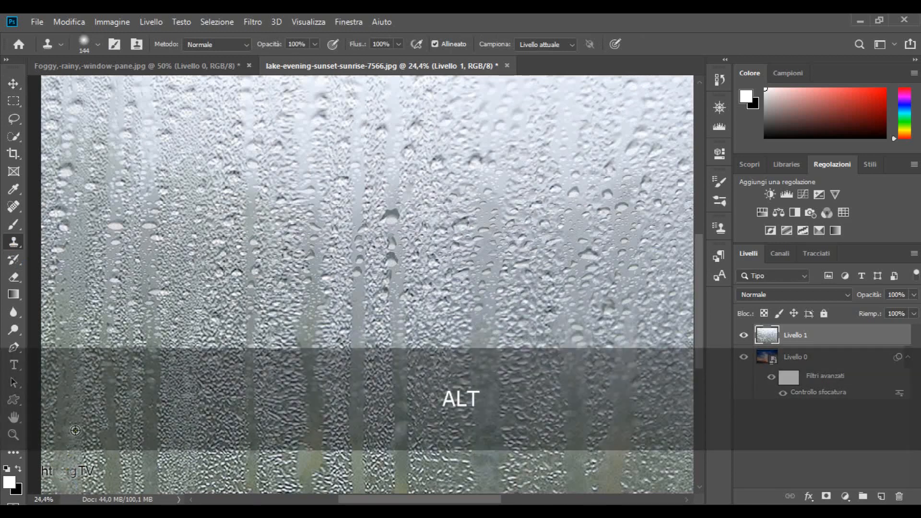
pyautogui.keyDown('alt'); pyautogui.click(86, 423); pyautogui.keyUp('alt')
pyautogui.moveTo(83, 457)
pyautogui.mouseDown()
pyautogui.moveTo(75, 437)
pyautogui.moveTo(73, 475)
pyautogui.moveTo(47, 411)
pyautogui.moveTo(43, 471)
pyautogui.mouseUp()
pyautogui.keyDown('alt'); pyautogui.click(77, 437); pyautogui.keyUp('alt')
pyautogui.keyDown('alt'); pyautogui.click(45, 410); pyautogui.keyUp('alt')
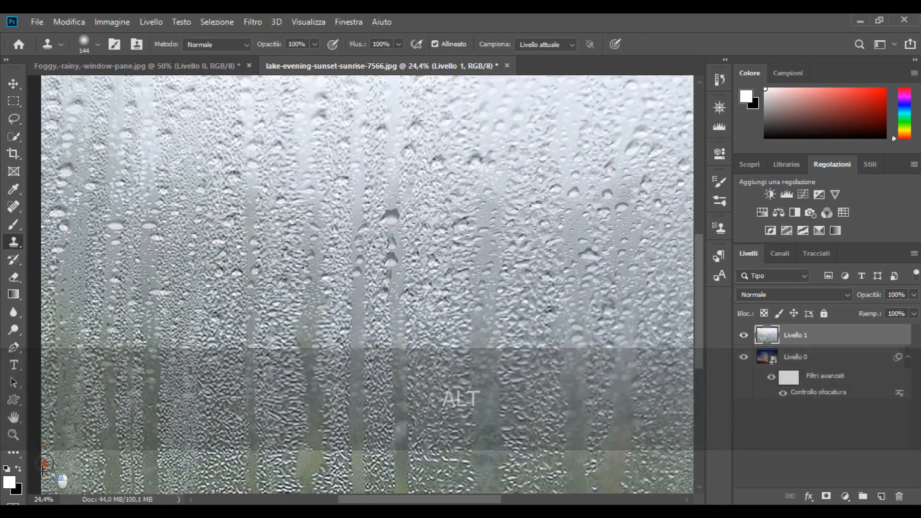
pyautogui.keyDown('alt'); pyautogui.click(41, 445); pyautogui.keyUp('alt')
pyautogui.moveTo(43, 464); pyautogui.dragTo(43, 473)
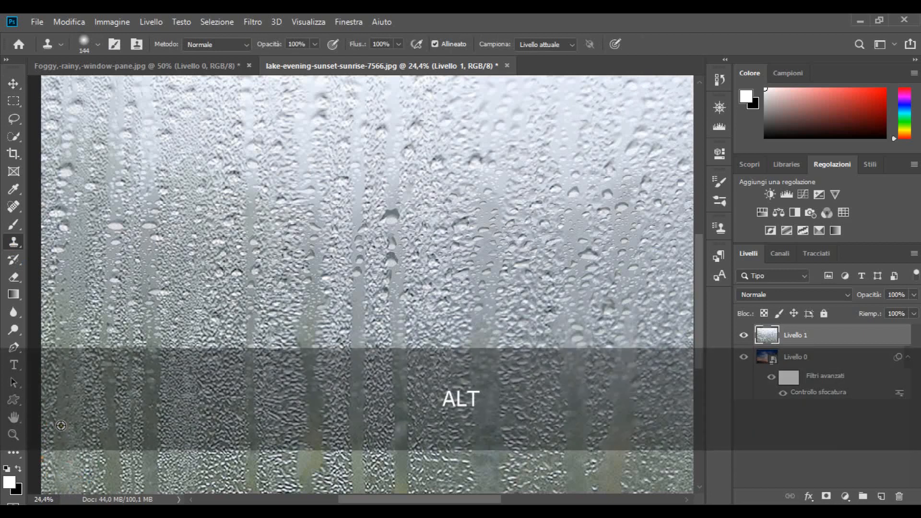
pyautogui.scroll(-4, 61, 426)
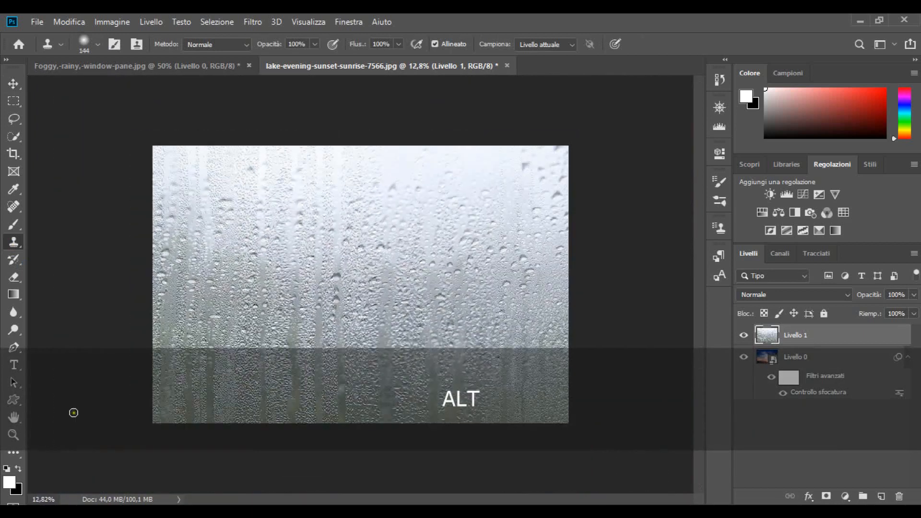
# Step: Place the rain layer, Livello 1, below the blurred sunset layer, Livello 0
pyautogui.click(10, 85)
pyautogui.click(68, 113)
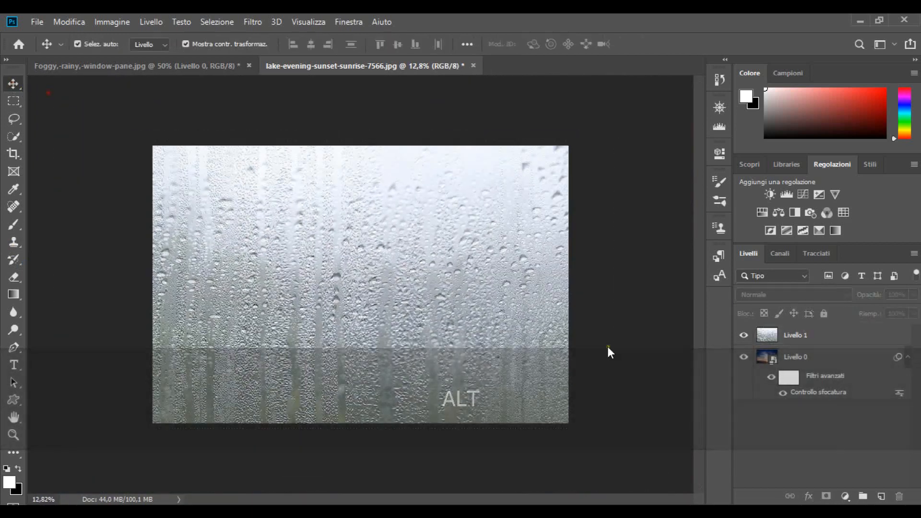
pyautogui.moveTo(835, 343); pyautogui.dragTo(840, 388)
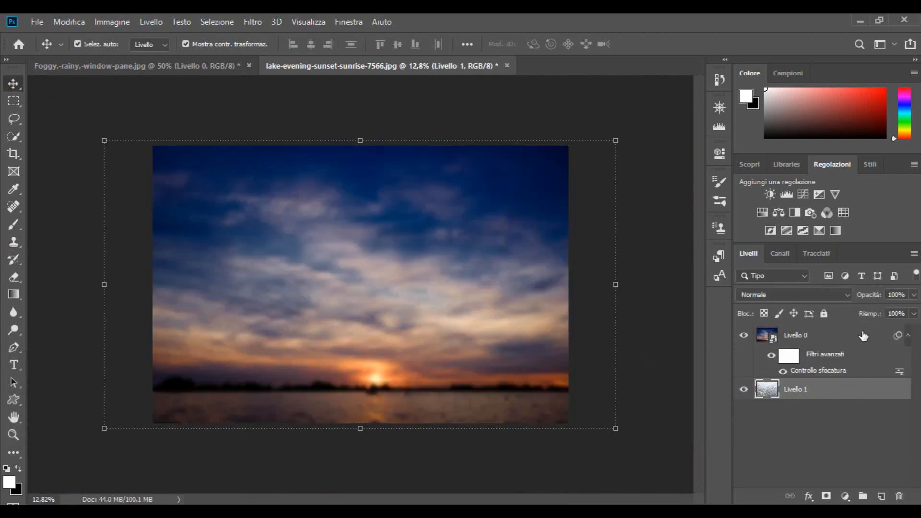
# Step: Set the blend mode of the sunset layer, Livello 0, to Sovrapponi
pyautogui.click(827, 340)
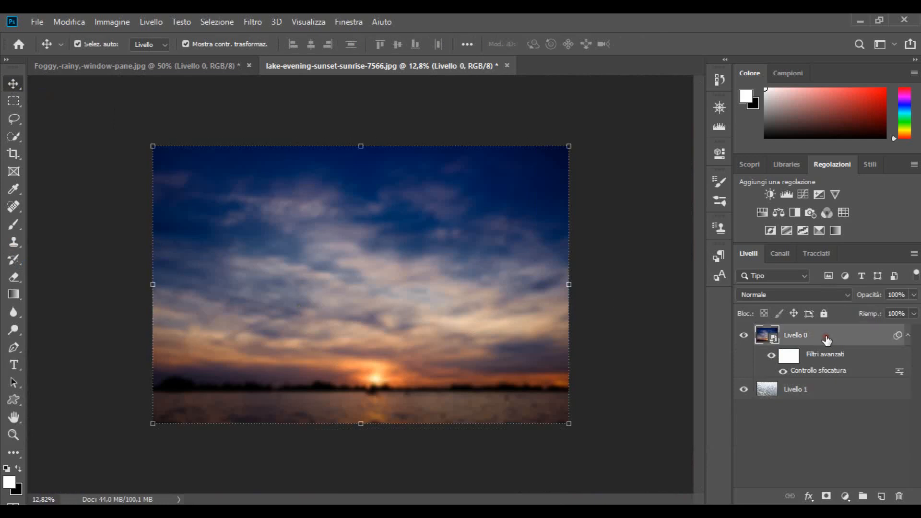
pyautogui.click(817, 295)
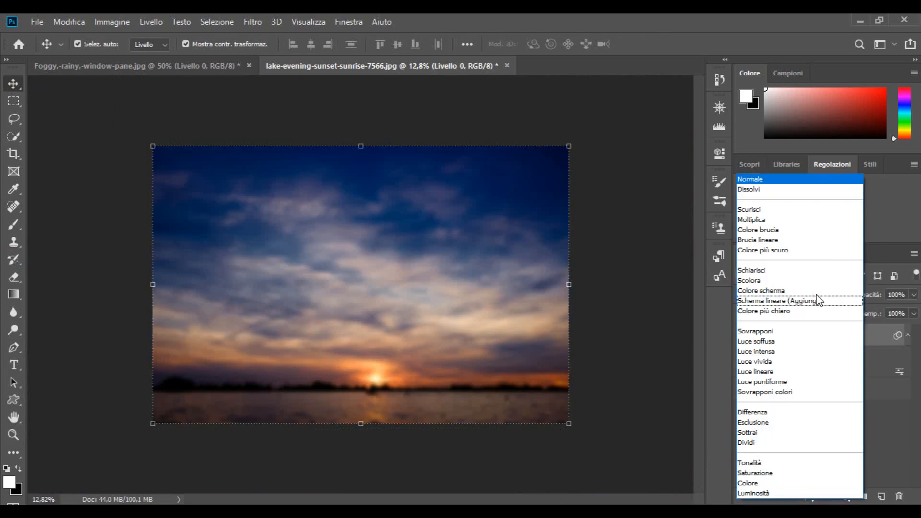
pyautogui.click(775, 332)
pyautogui.click(633, 287)
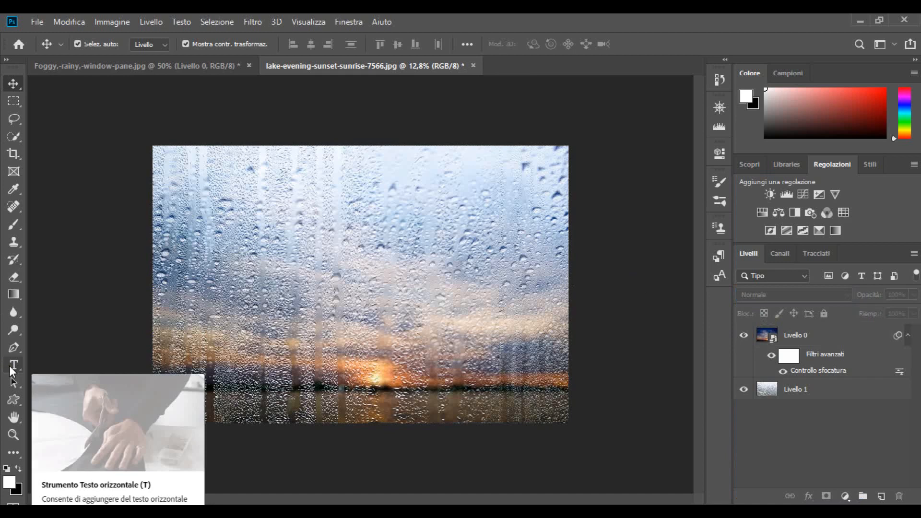
# Step: Draw a paragraph text box over the lower middle of the image, clear its placeholder text and set the text colour to black
pyautogui.click(10, 367)
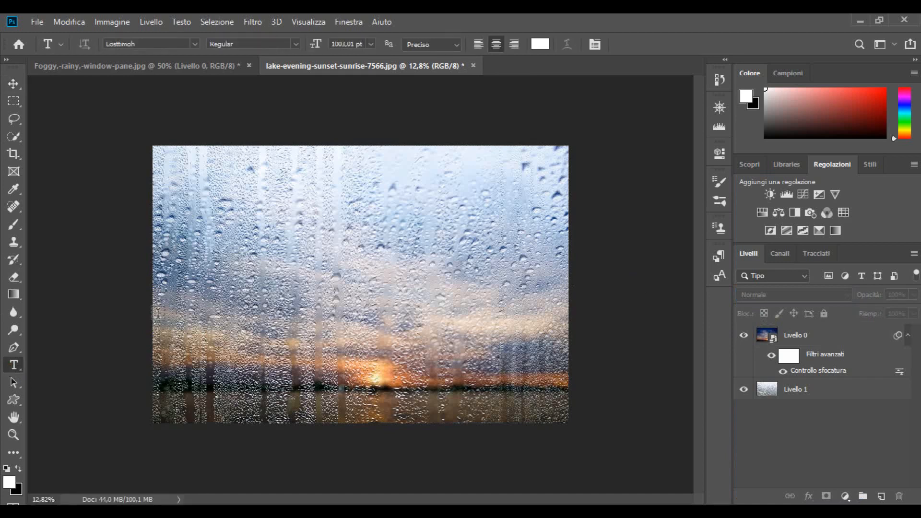
pyautogui.moveTo(259, 229); pyautogui.dragTo(540, 409)
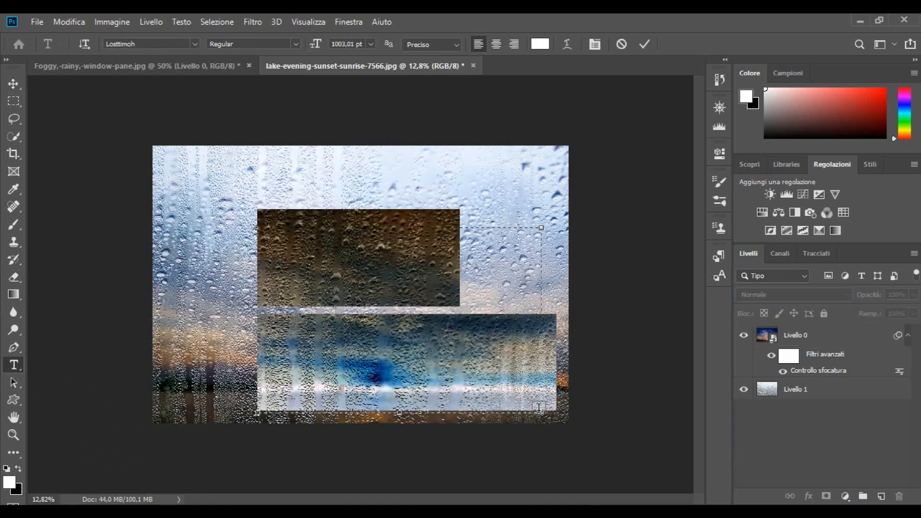
pyautogui.press('BackSpace')
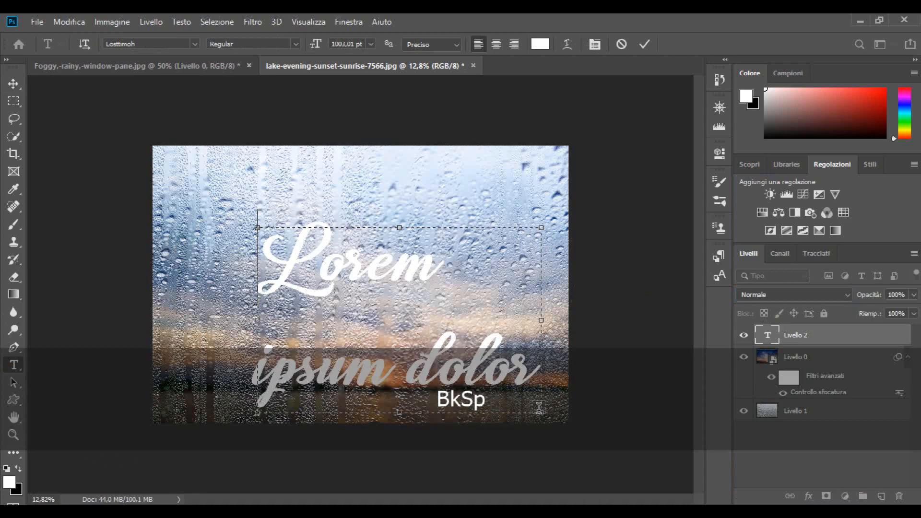
pyautogui.click(540, 44)
pyautogui.write('000000')
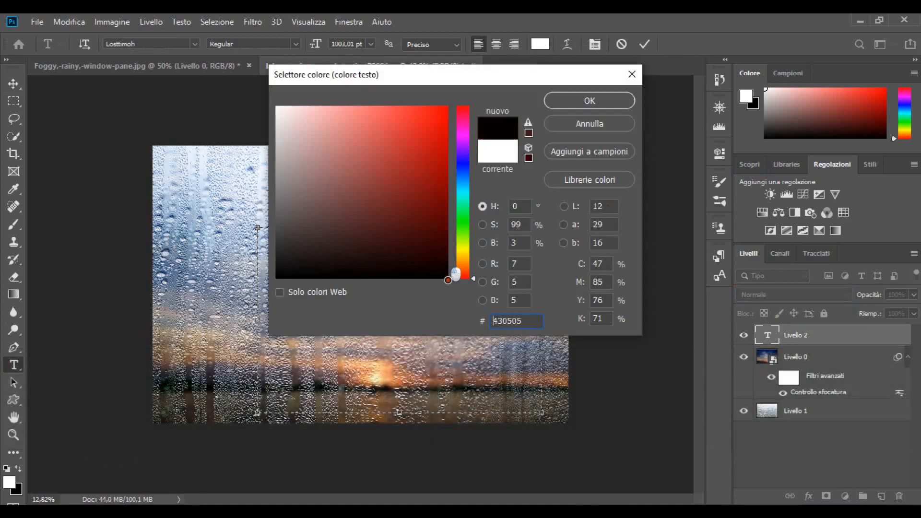
pyautogui.click(616, 98)
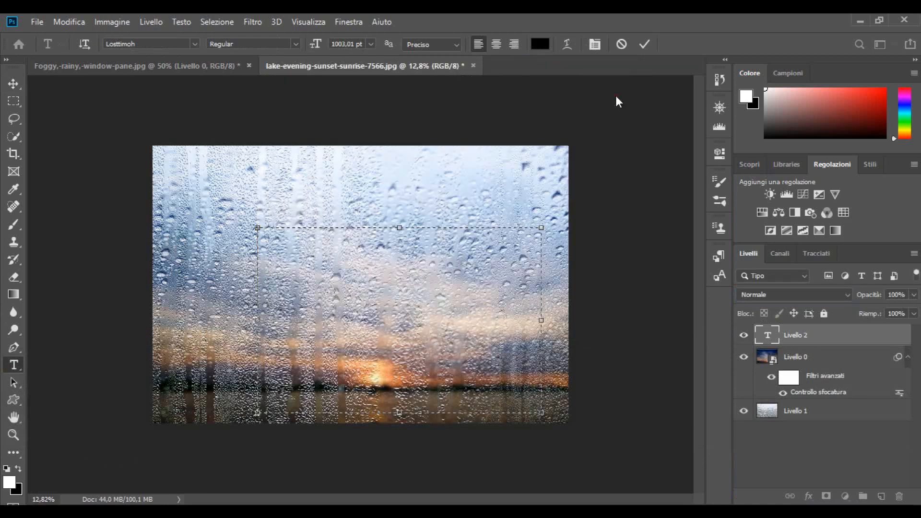
# Step: Enter the text "nuovo" and "tutorial" on two separate lines in the text box
pyautogui.write('nuovo')
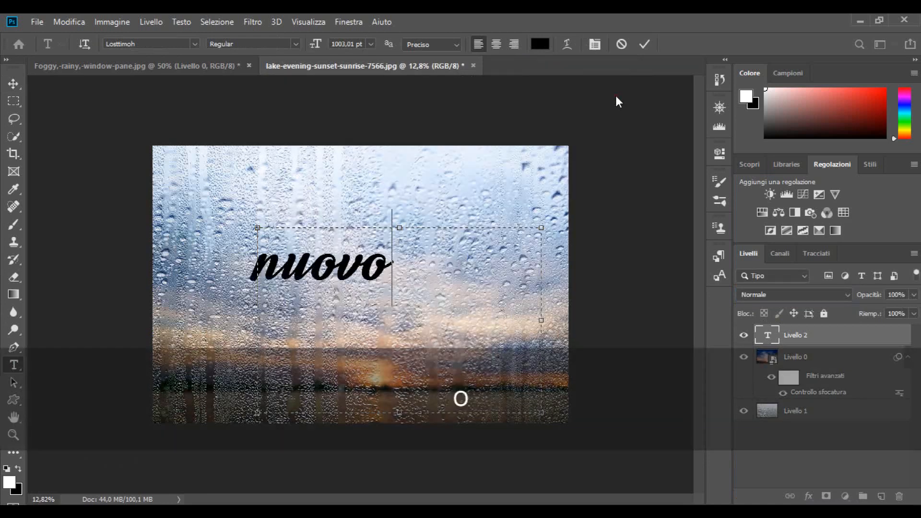
pyautogui.press('Return')
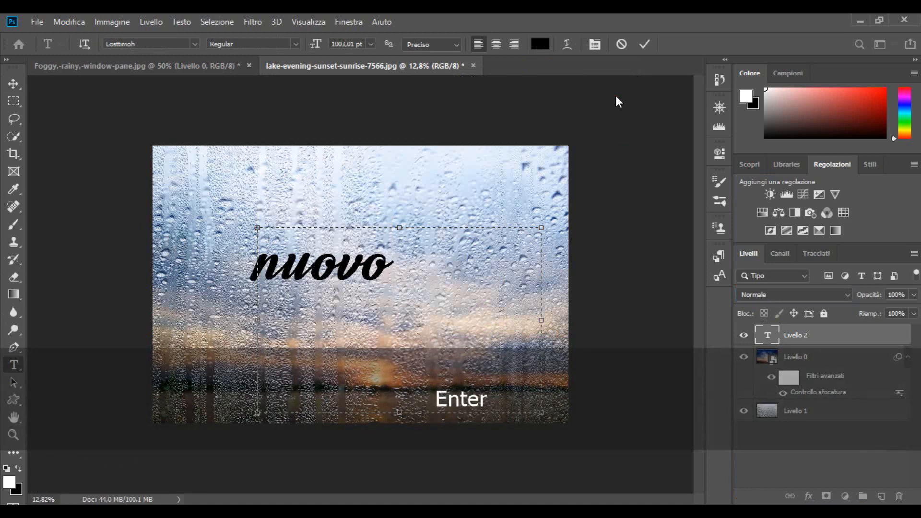
pyautogui.write('tu')
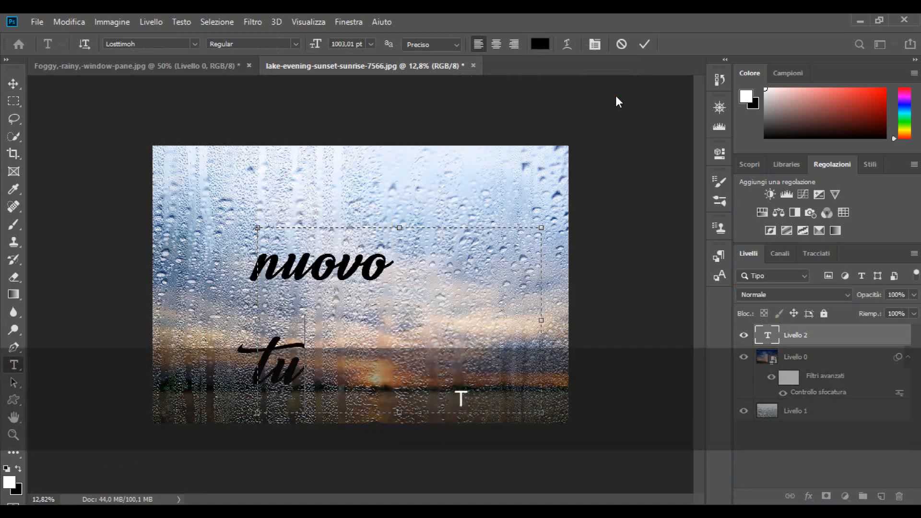
pyautogui.write('toria')
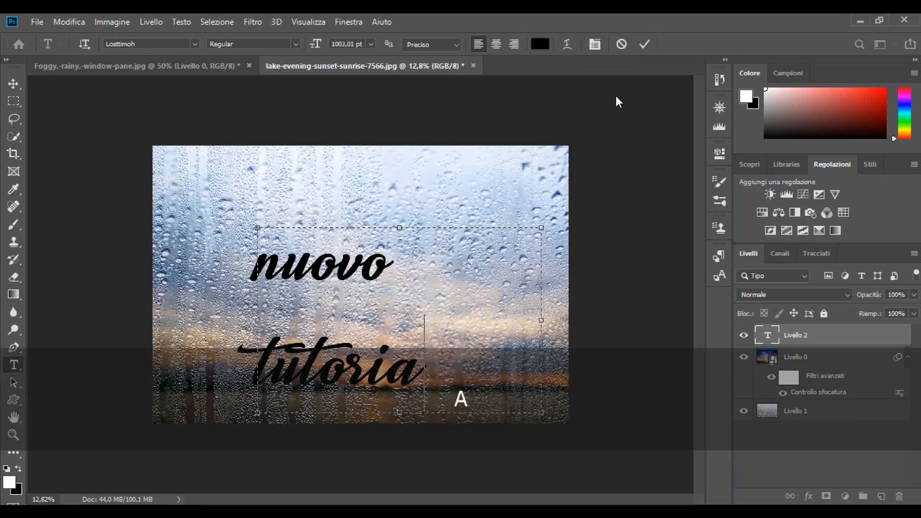
pyautogui.write('l')
# Step: Centre-align both text lines, narrow the text box from both sides, shift the text slightly down and commit it
pyautogui.moveTo(258, 262); pyautogui.dragTo(442, 357)
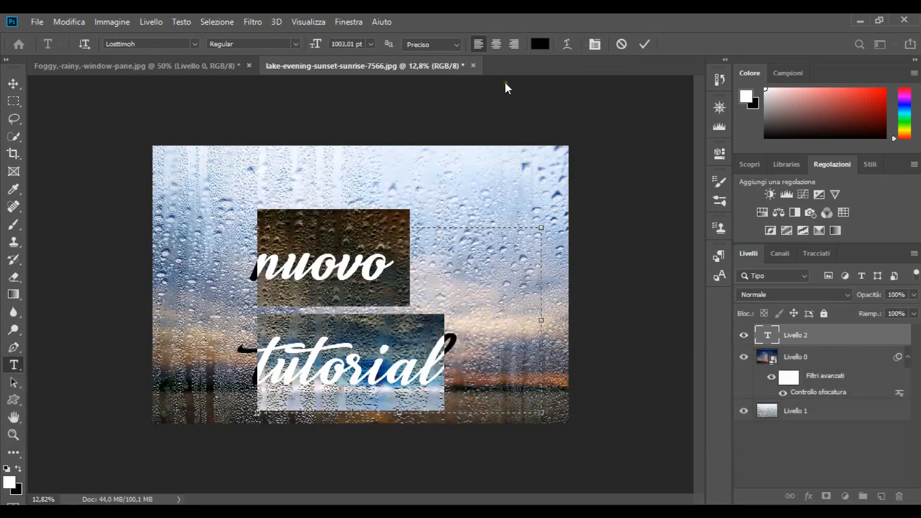
pyautogui.click(494, 42)
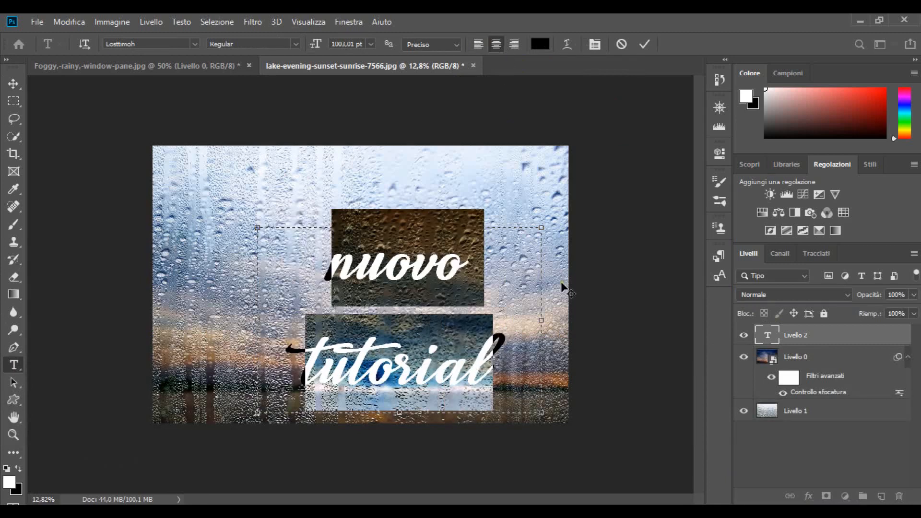
pyautogui.moveTo(541, 320); pyautogui.dragTo(514, 320)
pyautogui.moveTo(253, 312); pyautogui.dragTo(267, 312)
pyautogui.moveTo(381, 221); pyautogui.dragTo(379, 231)
pyautogui.click(645, 45)
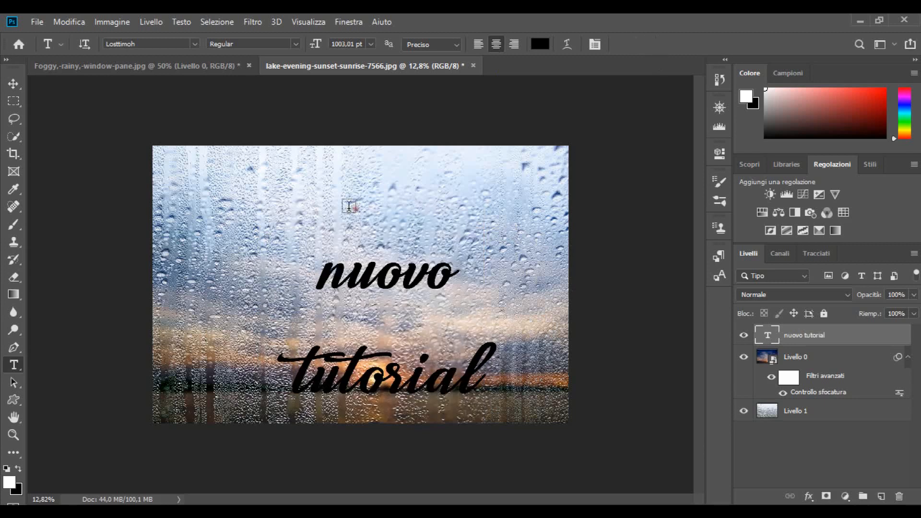
# Step: Move the text toward the image centre, scale it to 137,53%, rotate it by -5,17° and commit the transform
pyautogui.click(13, 84)
pyautogui.moveTo(396, 283); pyautogui.dragTo(354, 239)
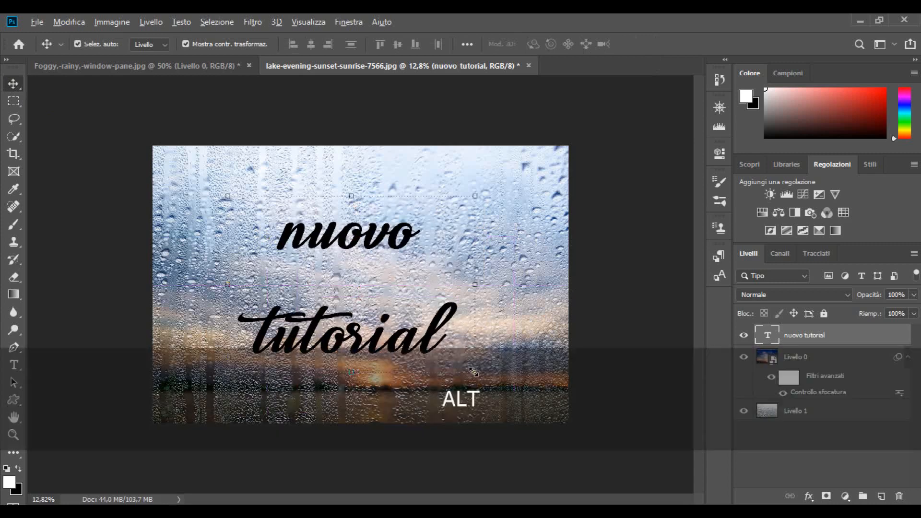
pyautogui.moveTo(473, 370); pyautogui.dragTo(515, 415)
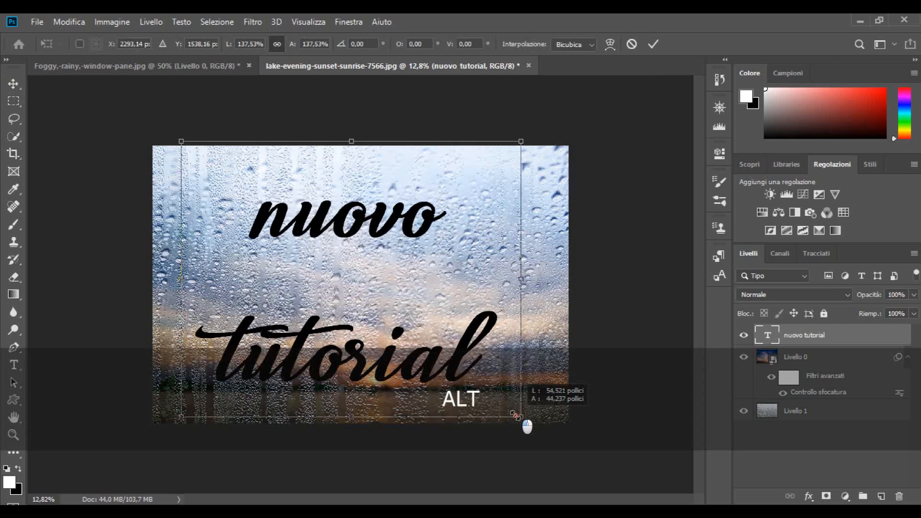
pyautogui.moveTo(528, 138); pyautogui.dragTo(526, 114)
pyautogui.moveTo(346, 220); pyautogui.dragTo(350, 216)
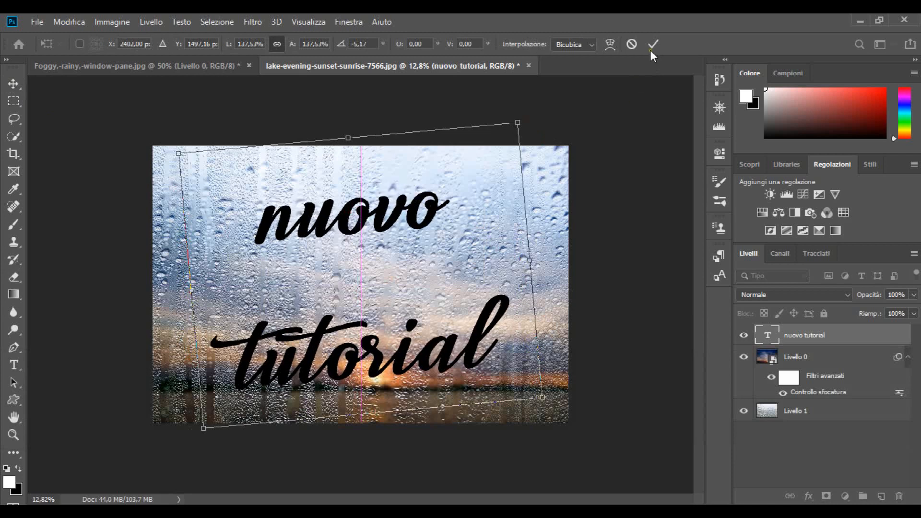
pyautogui.click(653, 46)
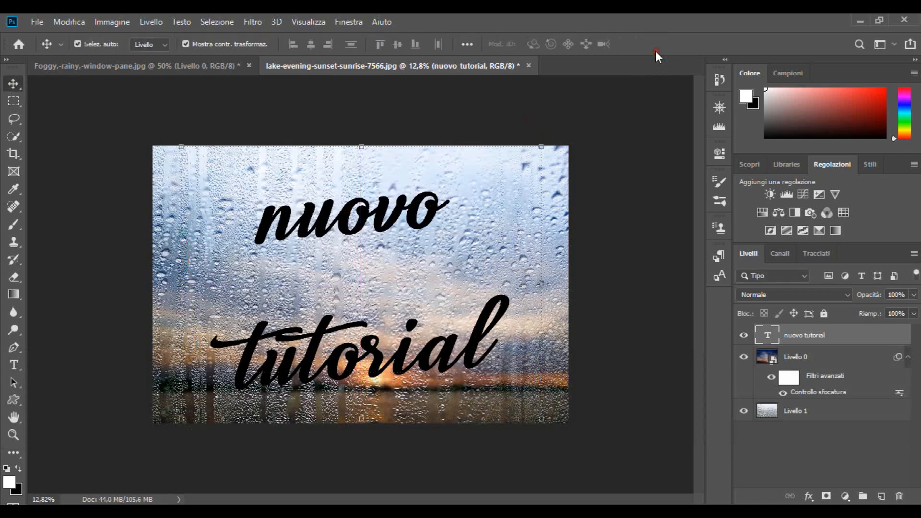
# Step: Rasterize the nuovo tutorial text layer and open it in the Fluidifica filter
pyautogui.rightClick(860, 339)
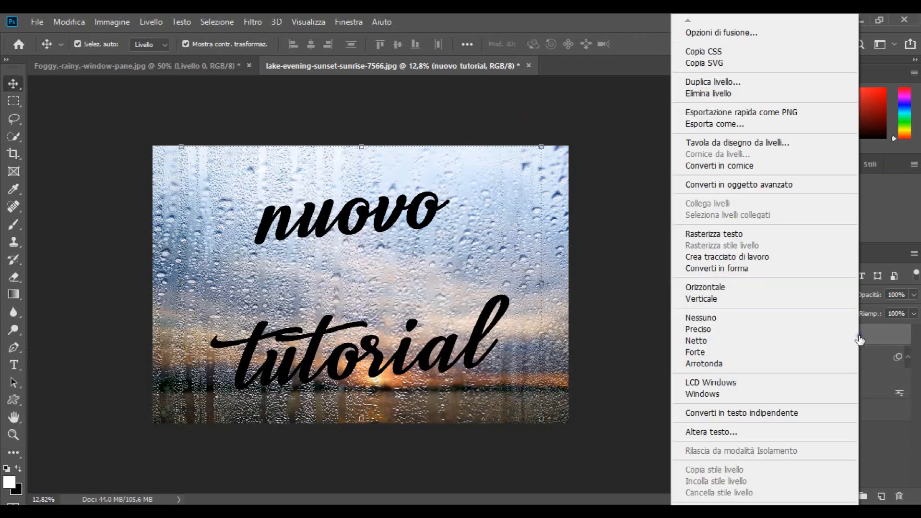
pyautogui.click(709, 233)
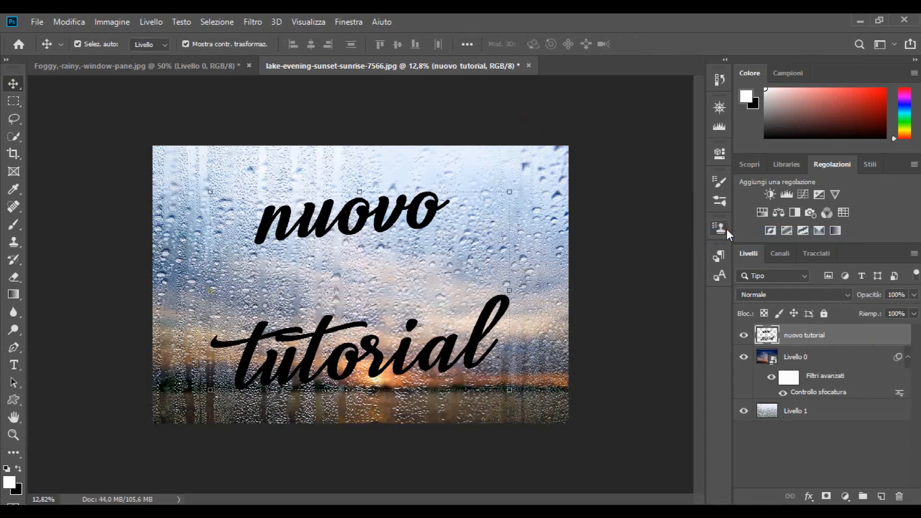
pyautogui.click(256, 20)
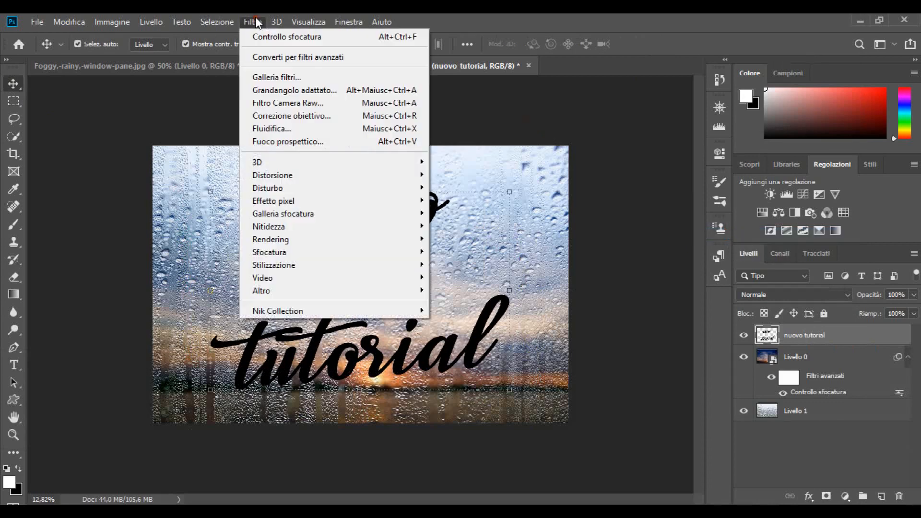
pyautogui.click(358, 129)
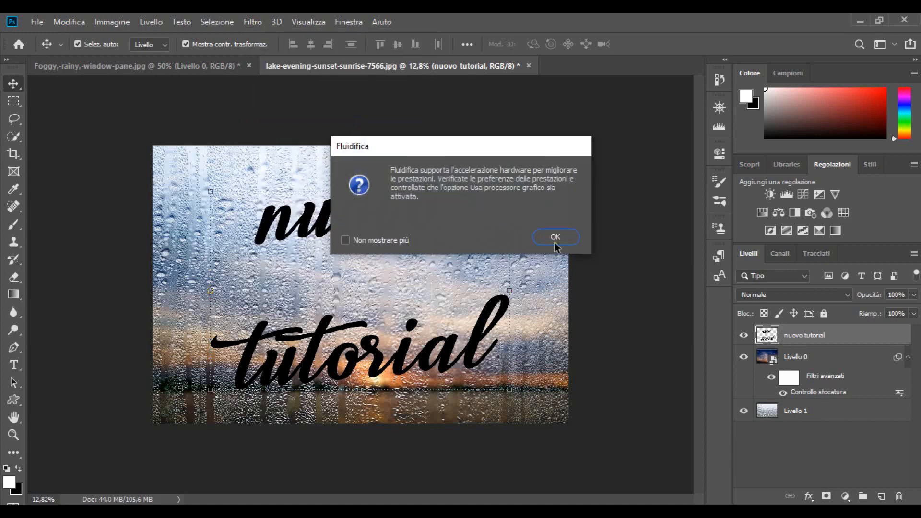
pyautogui.click(556, 237)
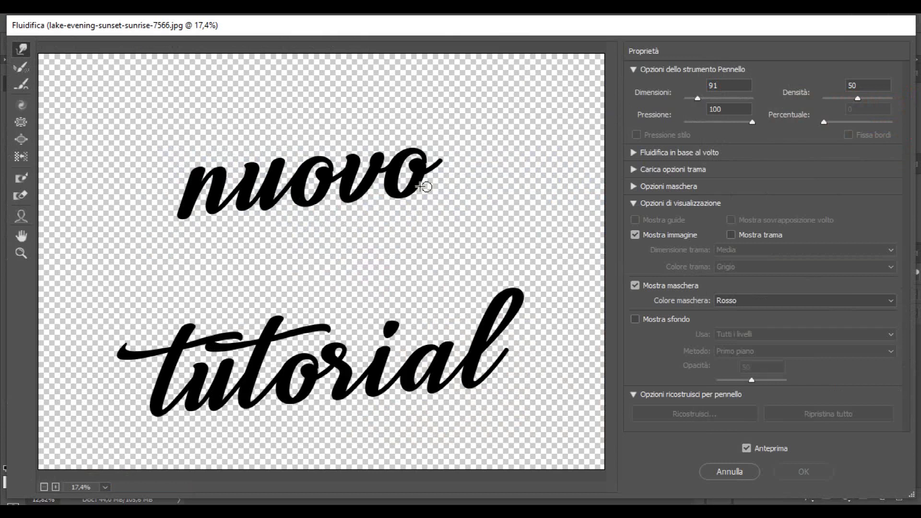
# Step: Pull short downward drips from the letters of "nuovo" with the forward warp brush at size 91
pyautogui.click(697, 98)
pyautogui.moveTo(697, 99); pyautogui.dragTo(694, 98)
pyautogui.moveTo(179, 200)
pyautogui.mouseDown()
pyautogui.moveTo(180, 232)
pyautogui.moveTo(211, 213)
pyautogui.moveTo(211, 247)
pyautogui.moveTo(240, 220)
pyautogui.mouseUp()
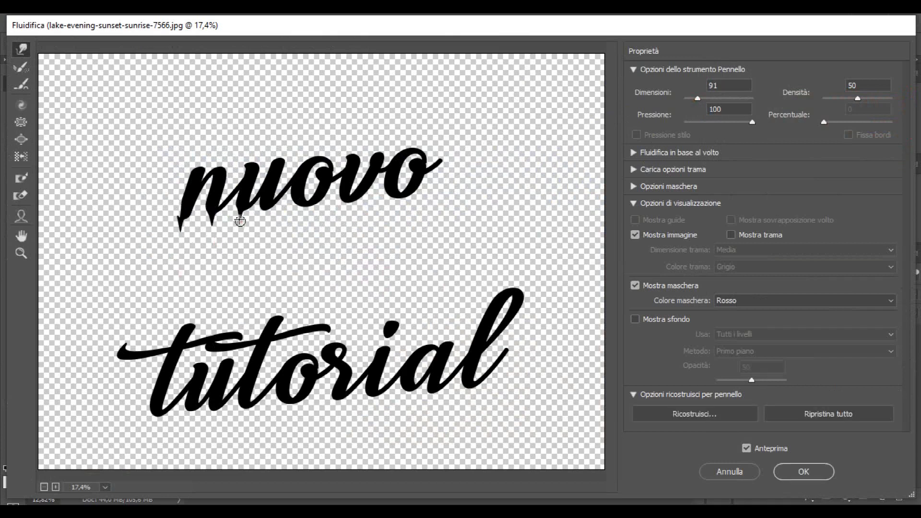
pyautogui.moveTo(271, 211)
pyautogui.mouseDown()
pyautogui.moveTo(270, 259)
pyautogui.moveTo(302, 240)
pyautogui.mouseUp()
pyautogui.moveTo(347, 204); pyautogui.dragTo(346, 223)
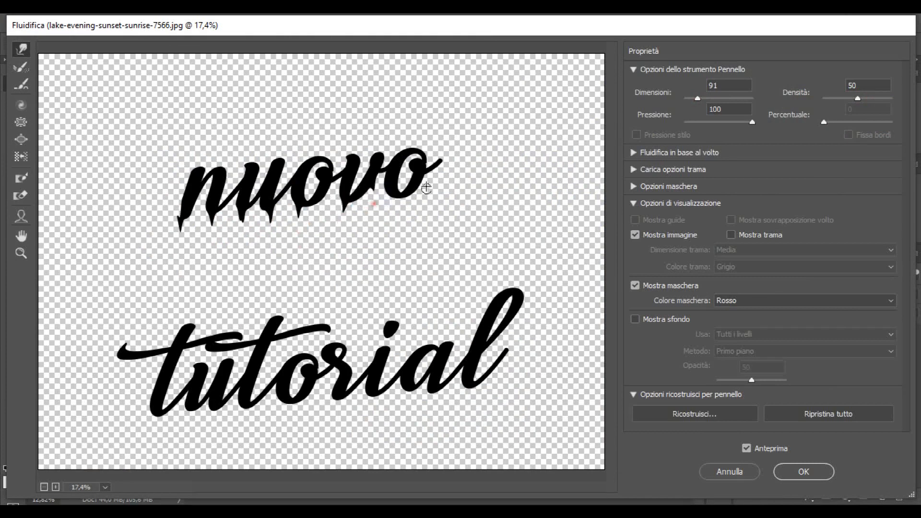
pyautogui.moveTo(433, 166)
pyautogui.mouseDown()
pyautogui.moveTo(434, 201)
pyautogui.moveTo(409, 194)
pyautogui.moveTo(407, 217)
pyautogui.moveTo(400, 198)
pyautogui.moveTo(408, 229)
pyautogui.moveTo(396, 201)
pyautogui.moveTo(403, 222)
pyautogui.moveTo(409, 202)
pyautogui.mouseUp()
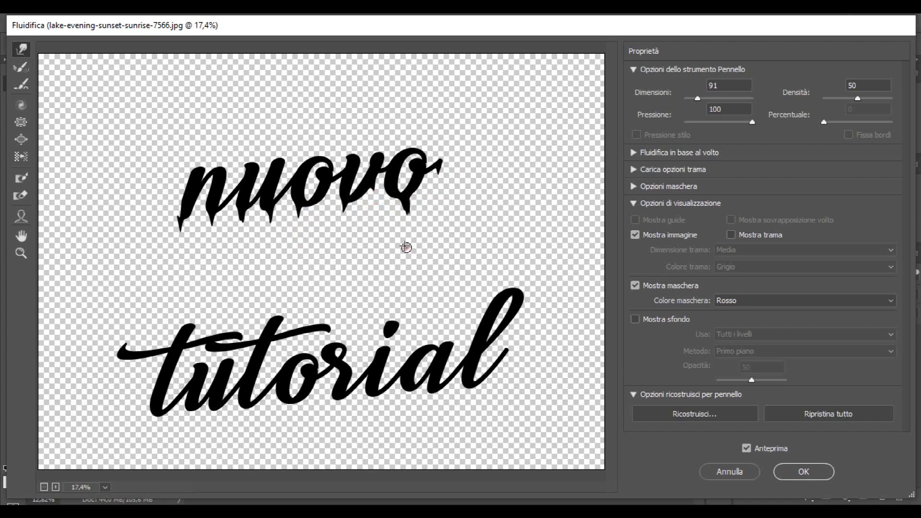
# Step: Pull downward drips from the letters of "tutorial" and apply the Fluidifica filter
pyautogui.moveTo(122, 352); pyautogui.dragTo(124, 376)
pyautogui.moveTo(164, 407); pyautogui.dragTo(160, 448)
pyautogui.moveTo(197, 408); pyautogui.dragTo(194, 425)
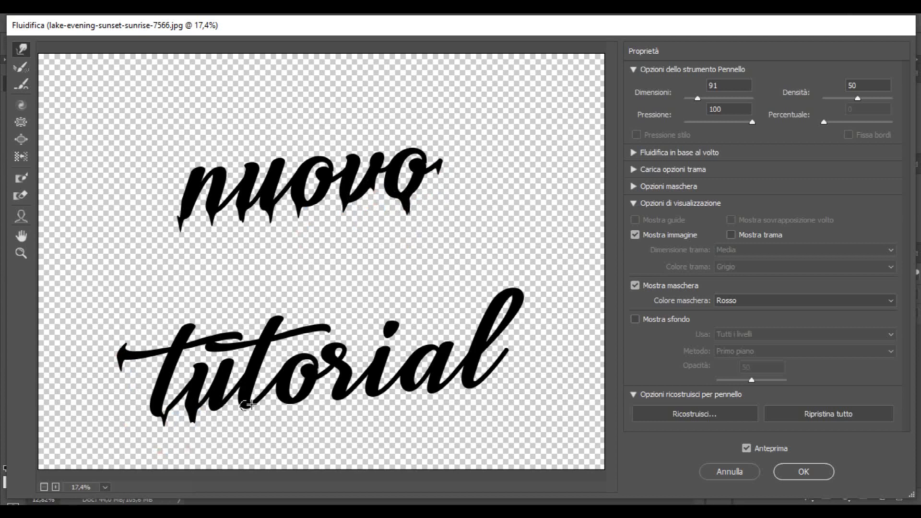
pyautogui.moveTo(250, 405); pyautogui.dragTo(243, 432)
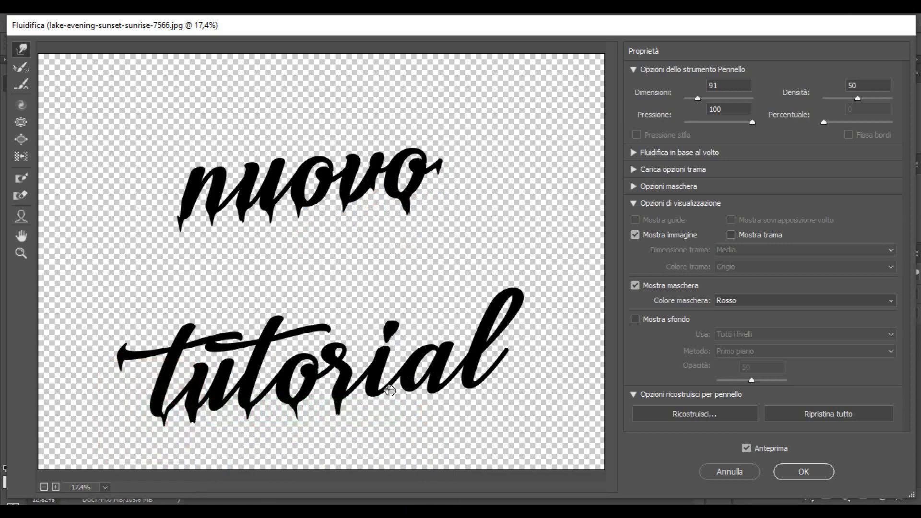
pyautogui.moveTo(403, 384); pyautogui.dragTo(406, 413)
pyautogui.moveTo(503, 357)
pyautogui.mouseDown()
pyautogui.moveTo(501, 384)
pyautogui.moveTo(497, 376)
pyautogui.mouseUp()
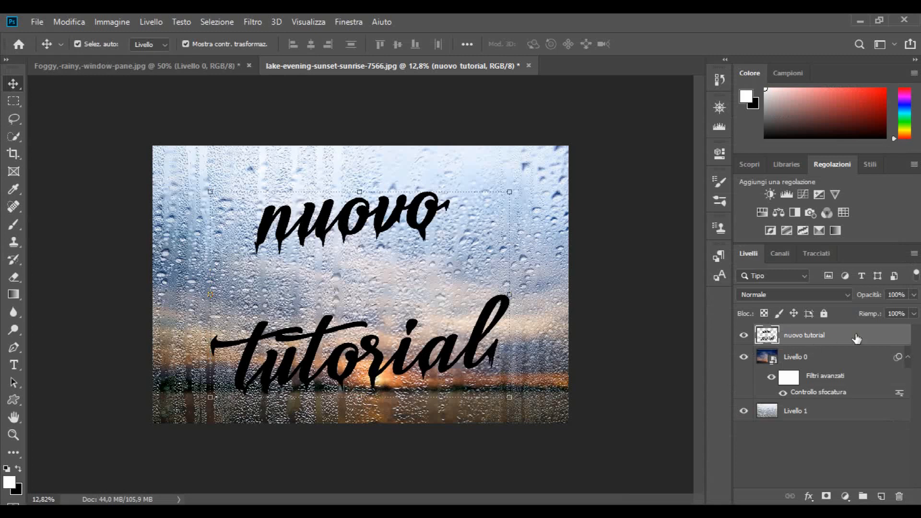
# Step: Duplicate the nuovo tutorial layer and set the blend mode of both the copy and the original to Sovrapponi
pyautogui.moveTo(857, 337); pyautogui.dragTo(882, 496)
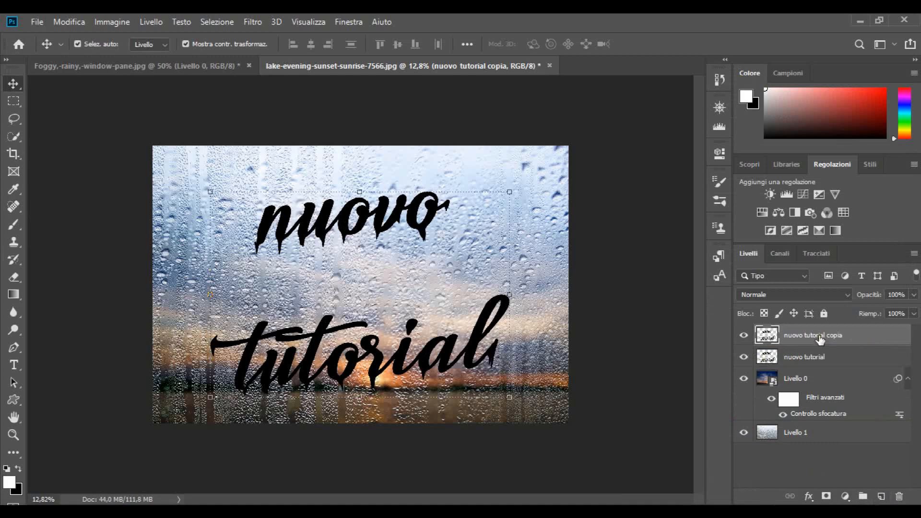
pyautogui.click(820, 295)
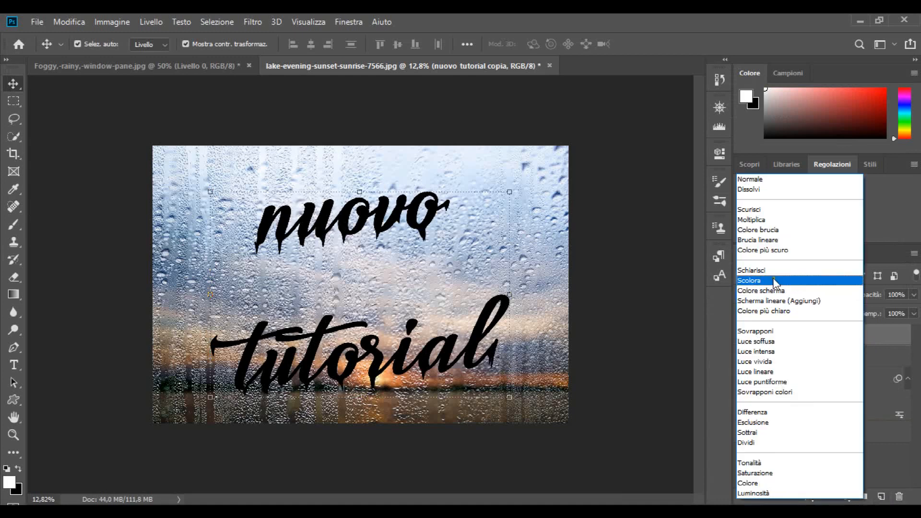
pyautogui.click(777, 332)
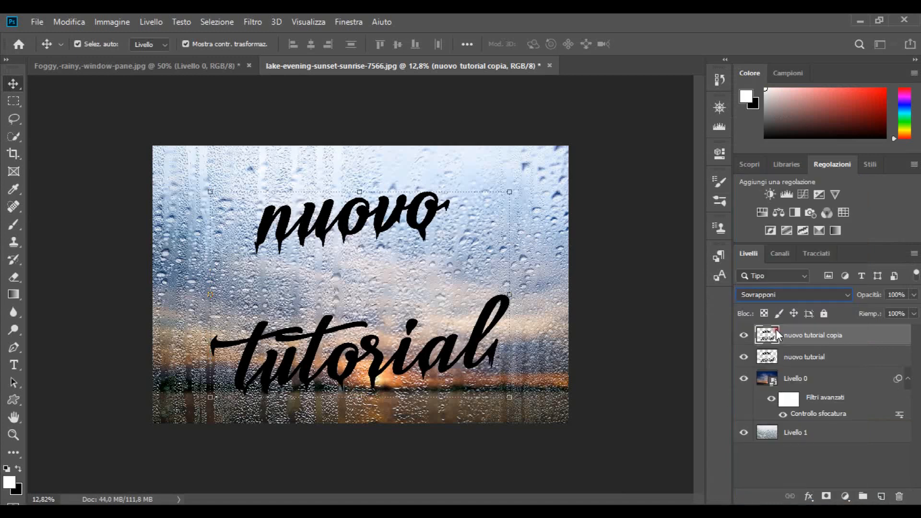
pyautogui.click(810, 360)
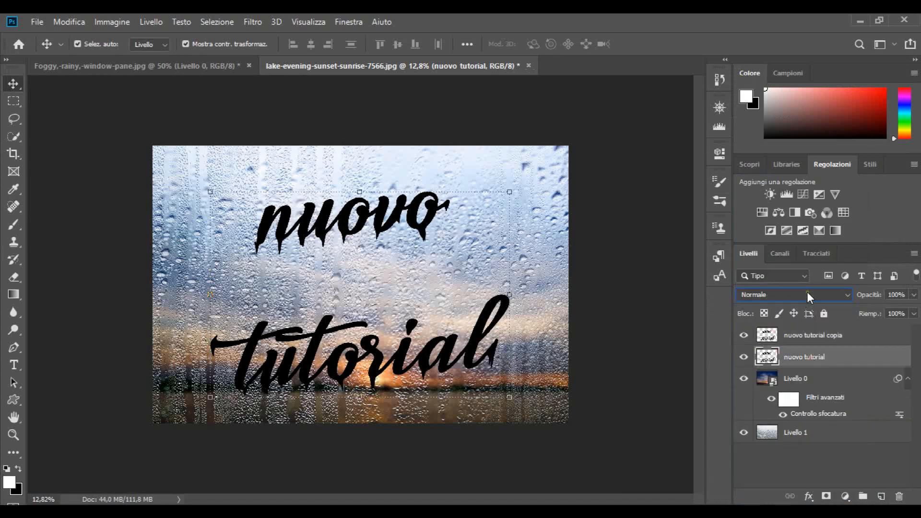
pyautogui.click(807, 295)
pyautogui.click(778, 335)
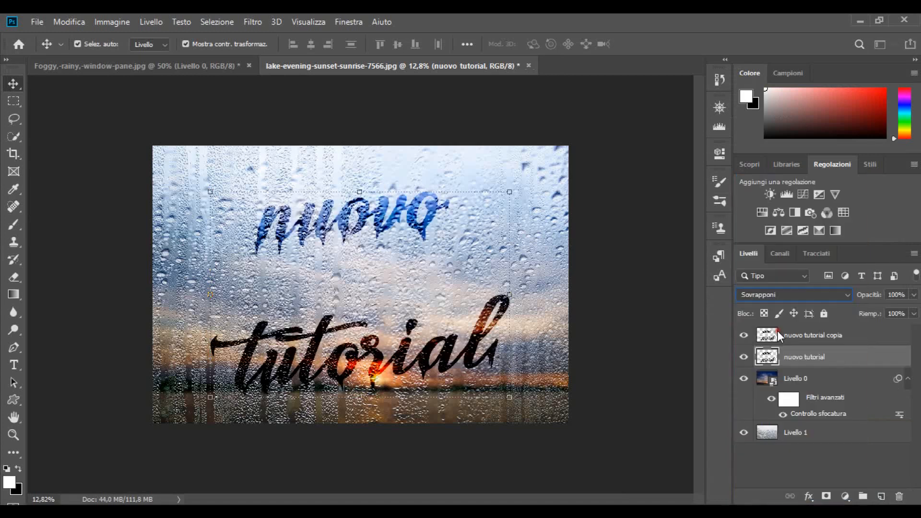
# Step: Add a layer mask to the nuovo tutorial copia layer and invert it to black
pyautogui.click(821, 335)
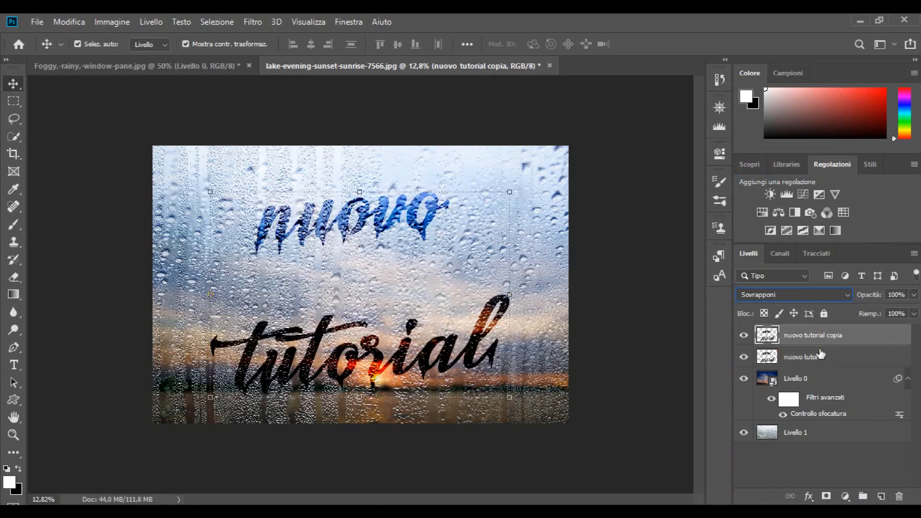
pyautogui.click(825, 497)
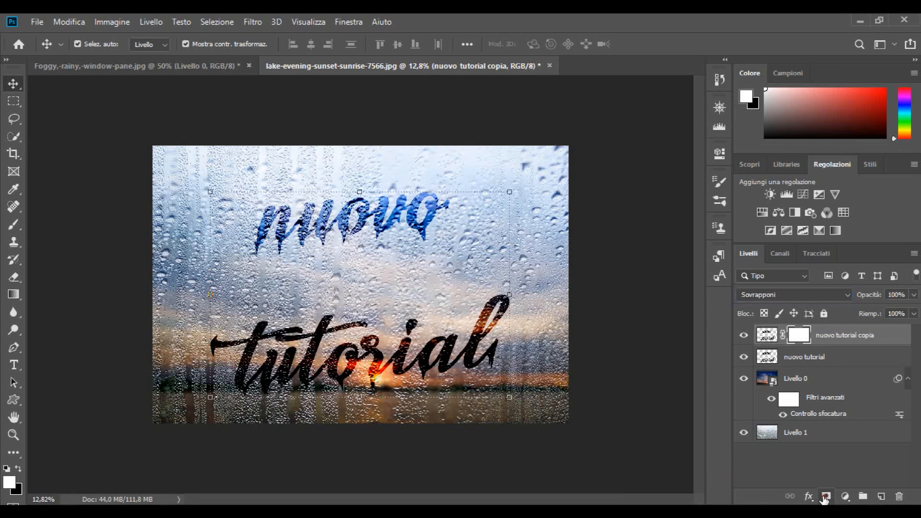
pyautogui.hotkey('ctrl', 'i')
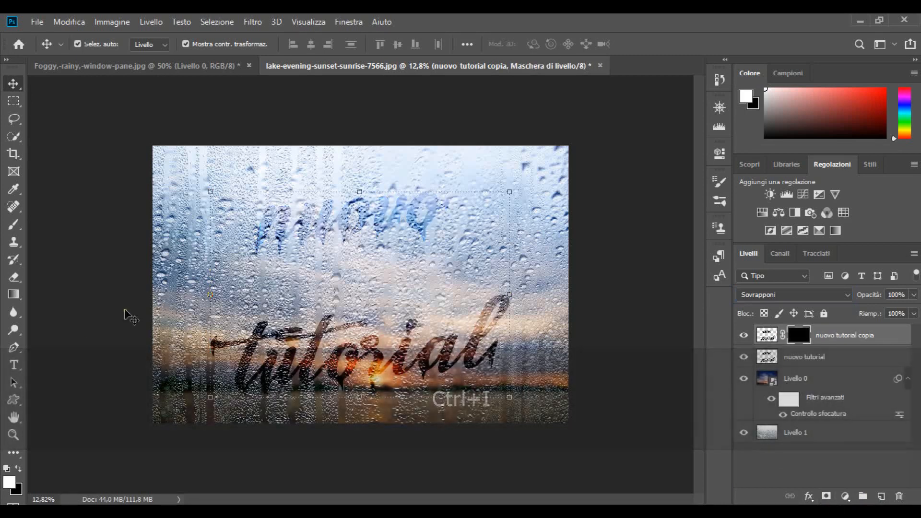
# Step: Paint white on the copy's mask over both words with the brush at 74% opacity, then touch it up at 49%
pyautogui.click(13, 224)
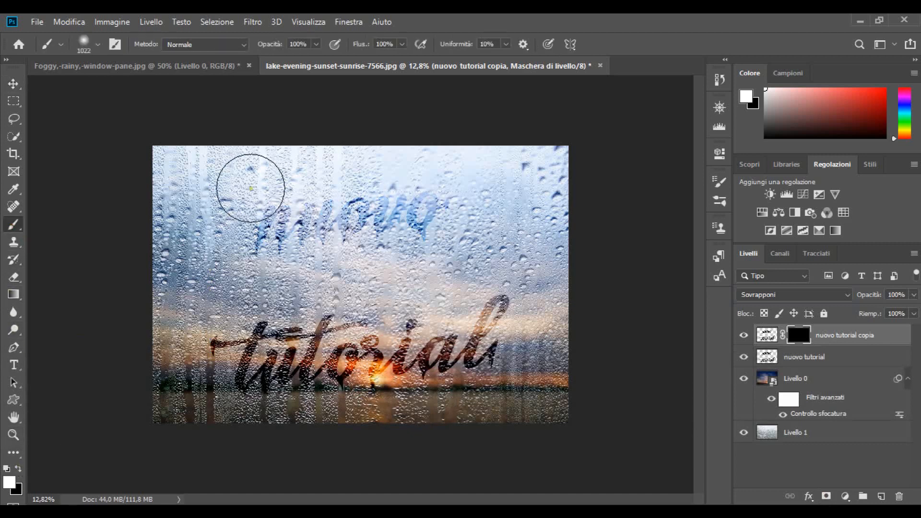
pyautogui.moveTo(276, 44); pyautogui.dragTo(262, 44)
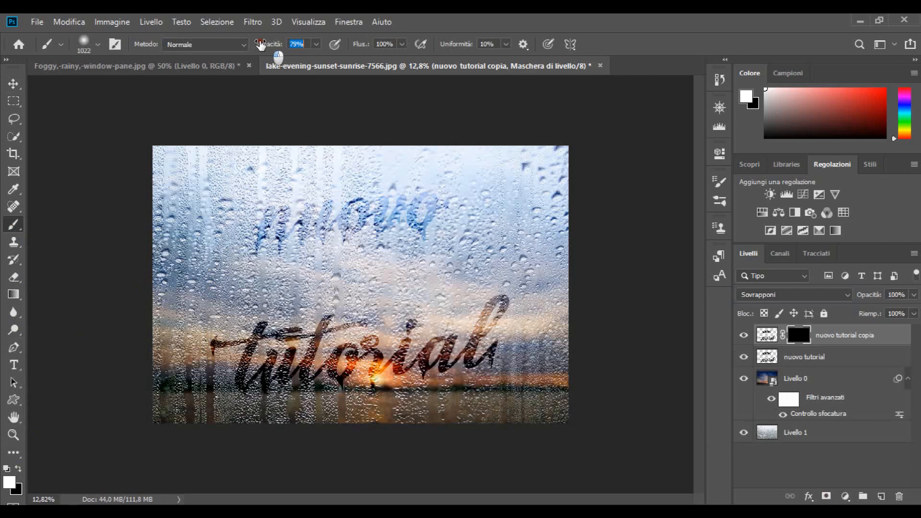
pyautogui.moveTo(290, 208)
pyautogui.mouseDown()
pyautogui.moveTo(354, 181)
pyautogui.moveTo(499, 181)
pyautogui.mouseUp()
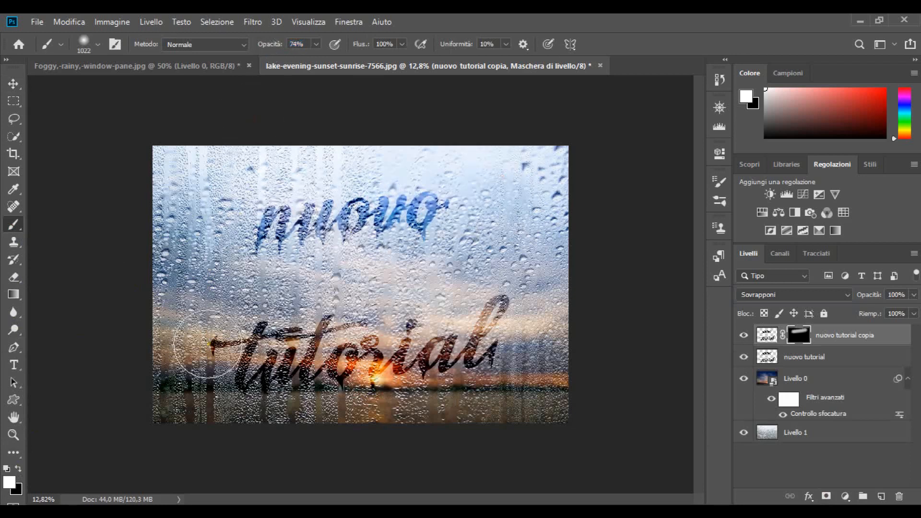
pyautogui.moveTo(208, 345)
pyautogui.mouseDown()
pyautogui.moveTo(339, 333)
pyautogui.moveTo(598, 280)
pyautogui.mouseUp()
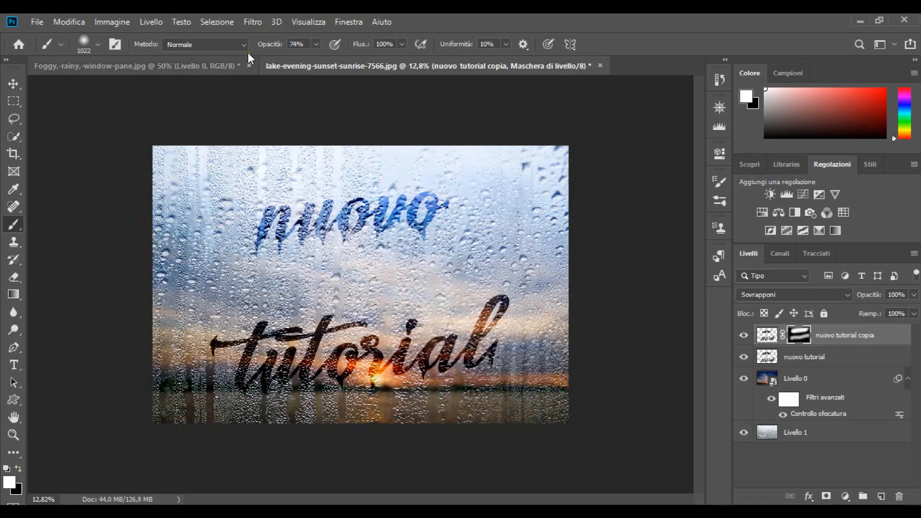
pyautogui.moveTo(263, 44); pyautogui.dragTo(249, 46)
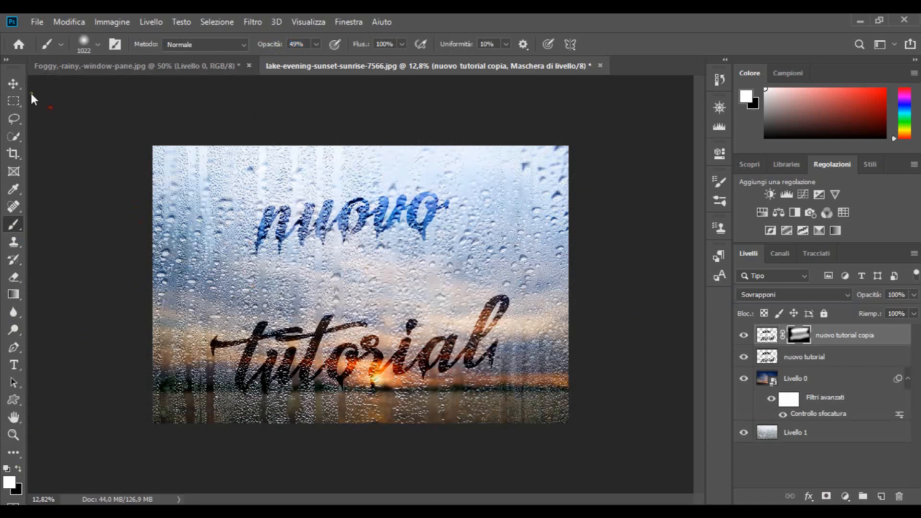
pyautogui.click(12, 84)
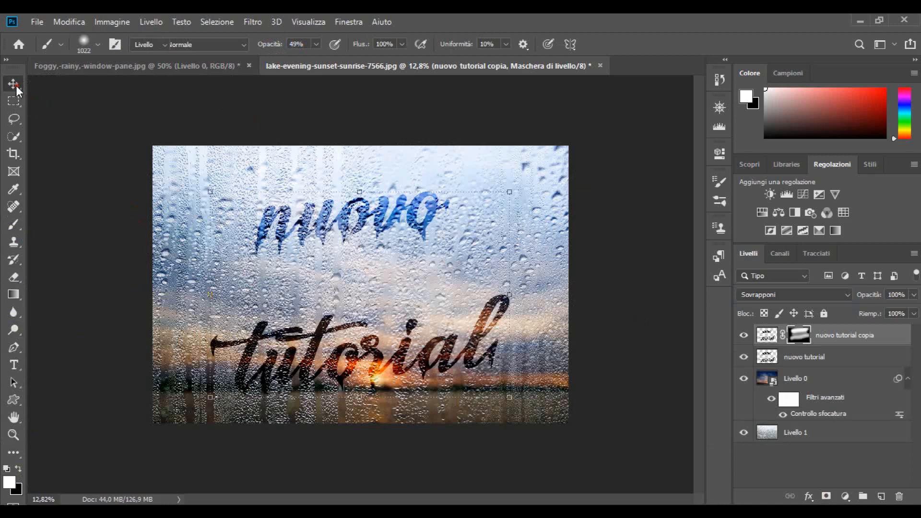
# Step: Compare the image with and without the nuovo tutorial copia layer and set that layer's opacity to 81%
pyautogui.click(744, 336)
pyautogui.click(743, 336)
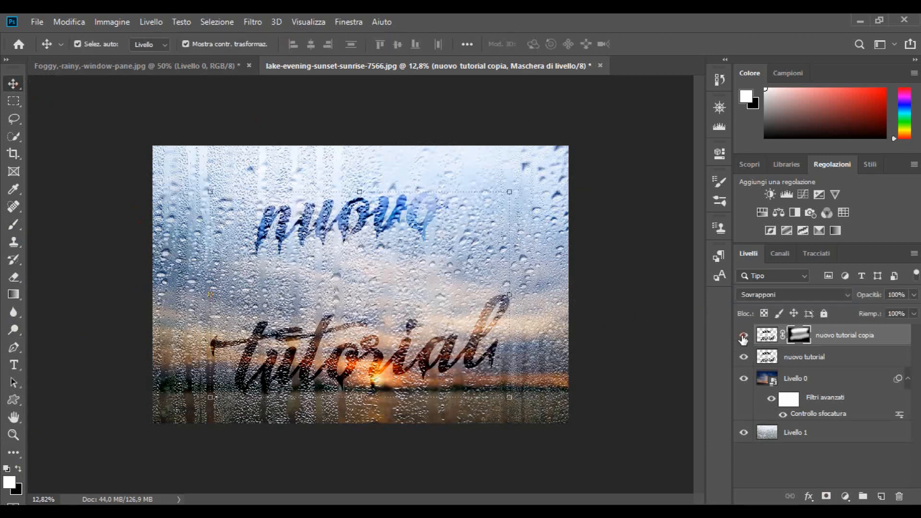
pyautogui.moveTo(874, 297); pyautogui.dragTo(857, 298)
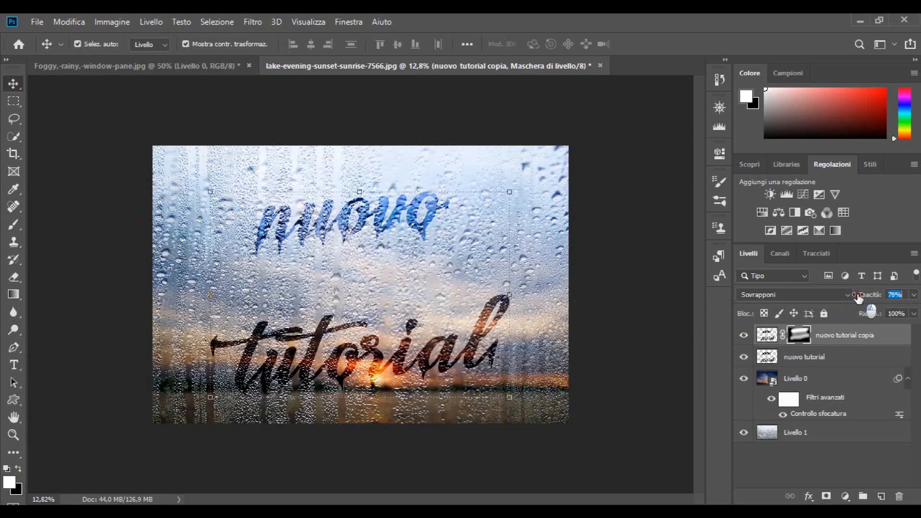
pyautogui.click(804, 267)
pyautogui.click(416, 223)
pyautogui.moveTo(415, 223); pyautogui.dragTo(424, 213)
pyautogui.hotkey('ctrl', 'z')
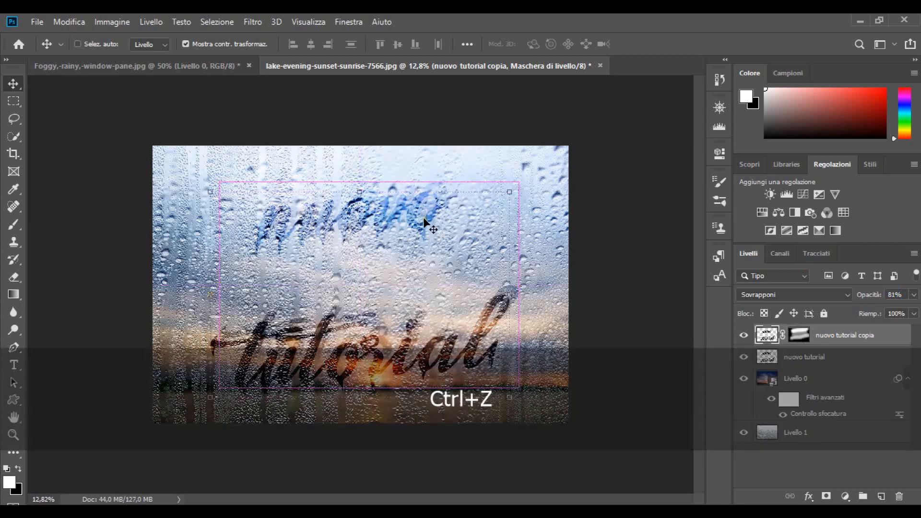
# Step: Add a Curve adjustment layer above all layers, place a point in the upper tones and shift the black point slightly inward and up
pyautogui.click(637, 196)
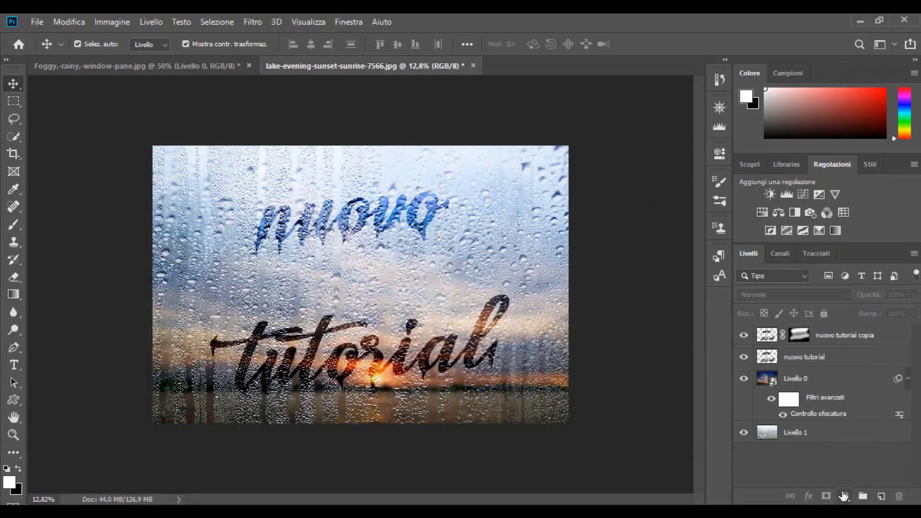
pyautogui.click(846, 496)
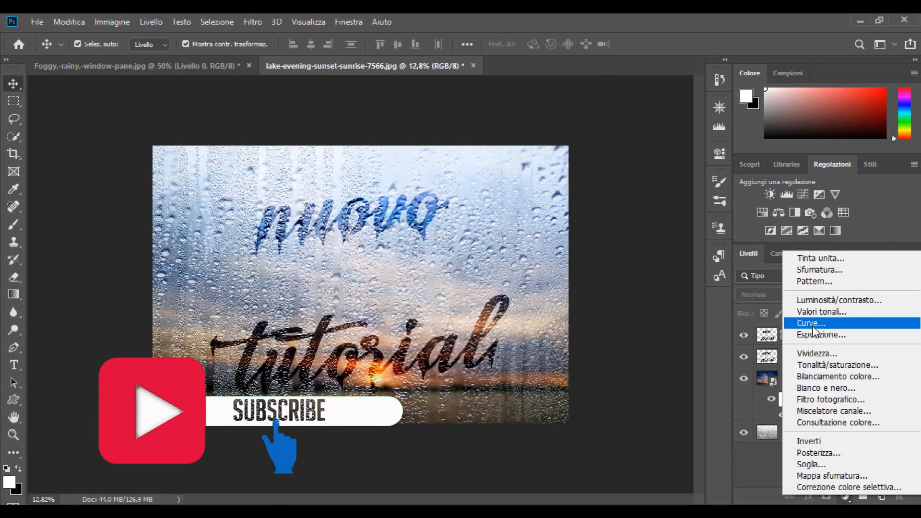
pyautogui.click(813, 323)
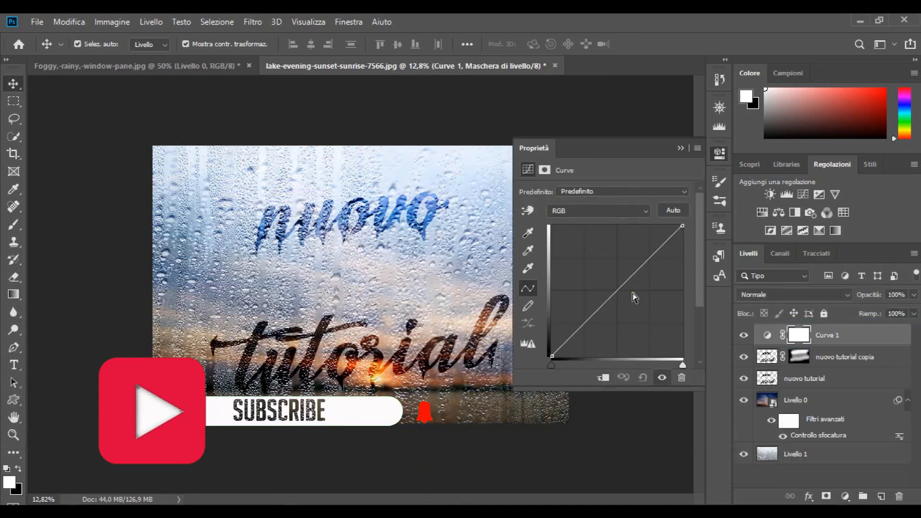
pyautogui.moveTo(646, 268)
pyautogui.mouseDown()
pyautogui.moveTo(656, 267)
pyautogui.moveTo(650, 256)
pyautogui.mouseUp()
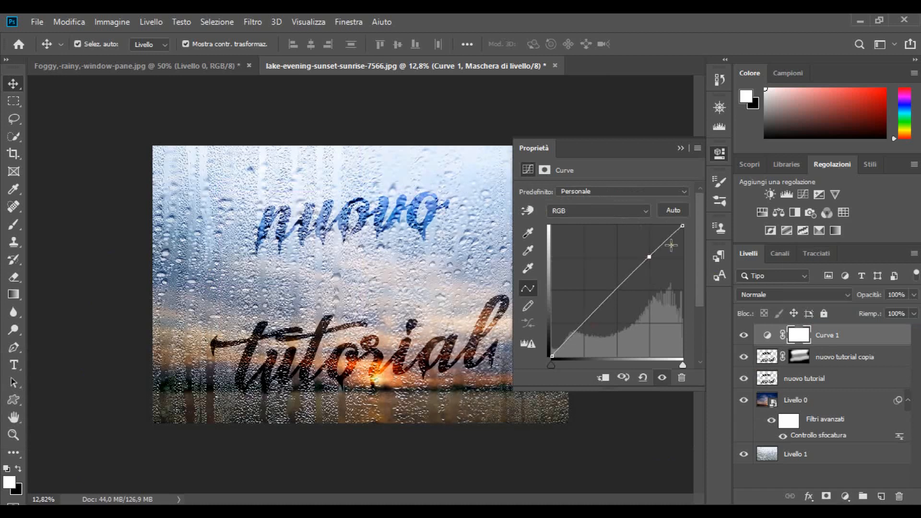
pyautogui.moveTo(551, 354); pyautogui.dragTo(557, 356)
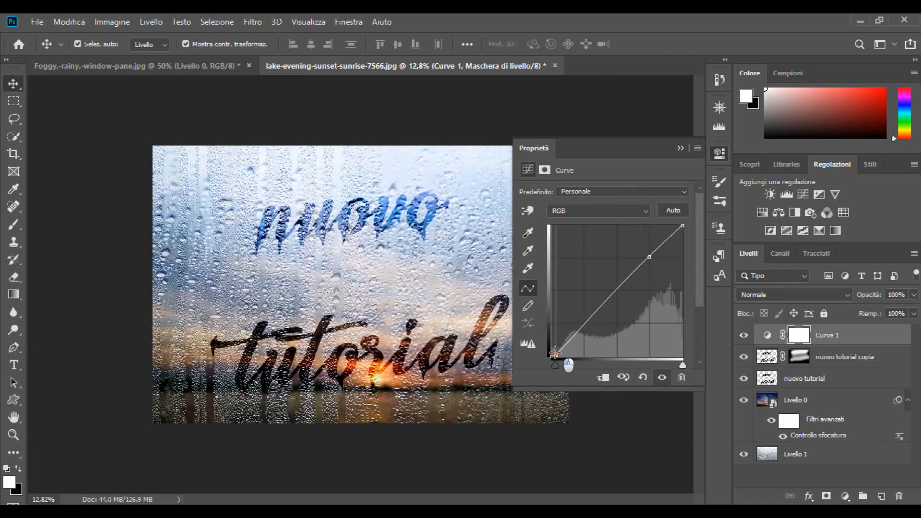
pyautogui.moveTo(555, 351); pyautogui.dragTo(557, 353)
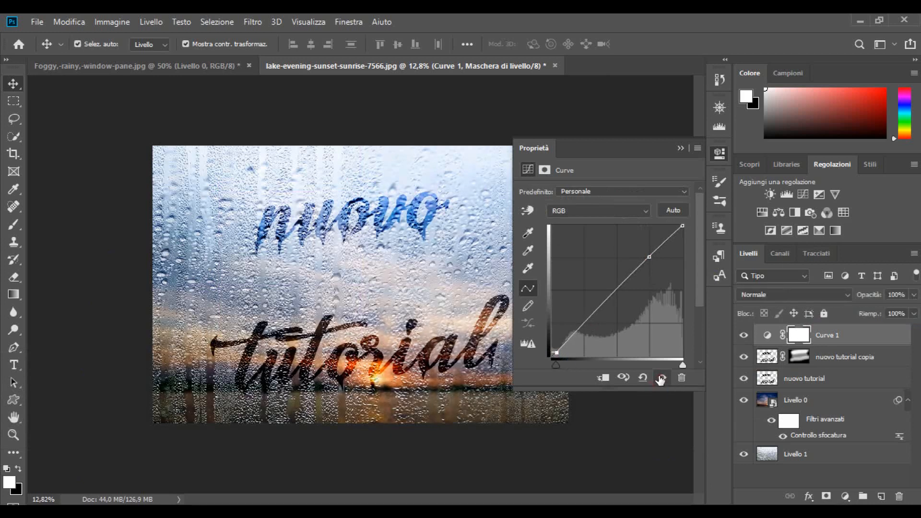
pyautogui.click(680, 149)
pyautogui.click(678, 153)
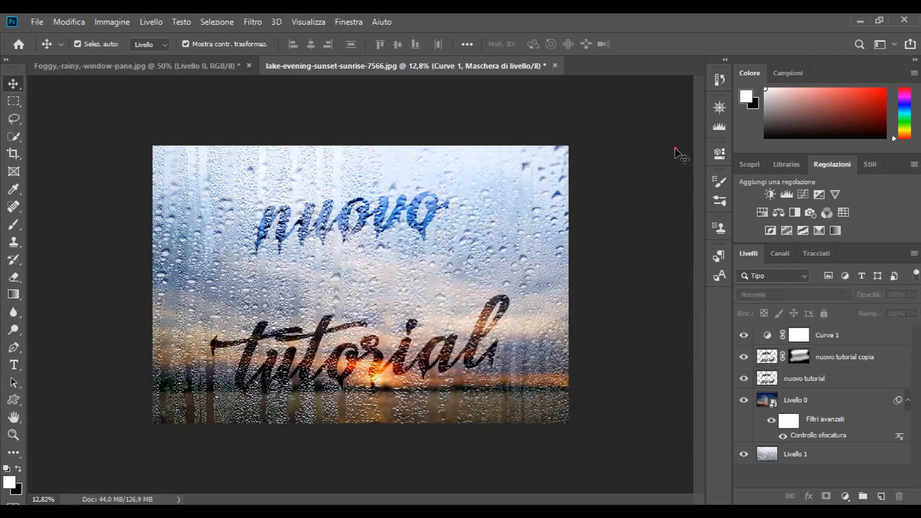
pyautogui.press('alt')
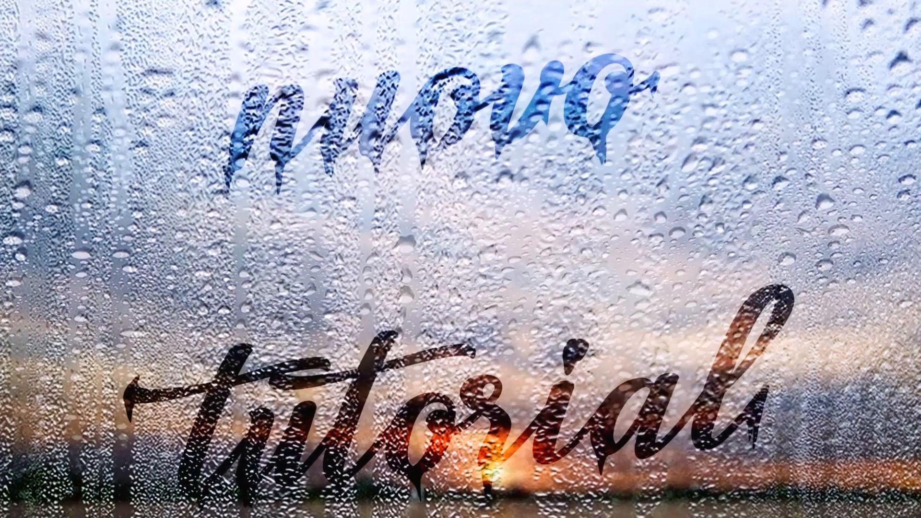